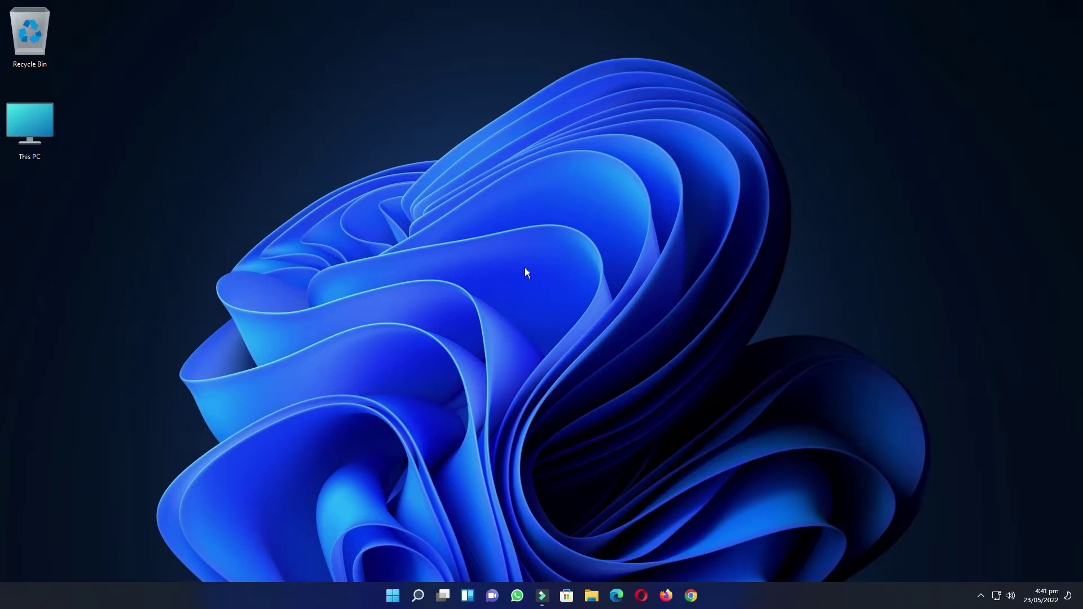
Open the Control Panel and show its items as large icons.
click(390, 592)
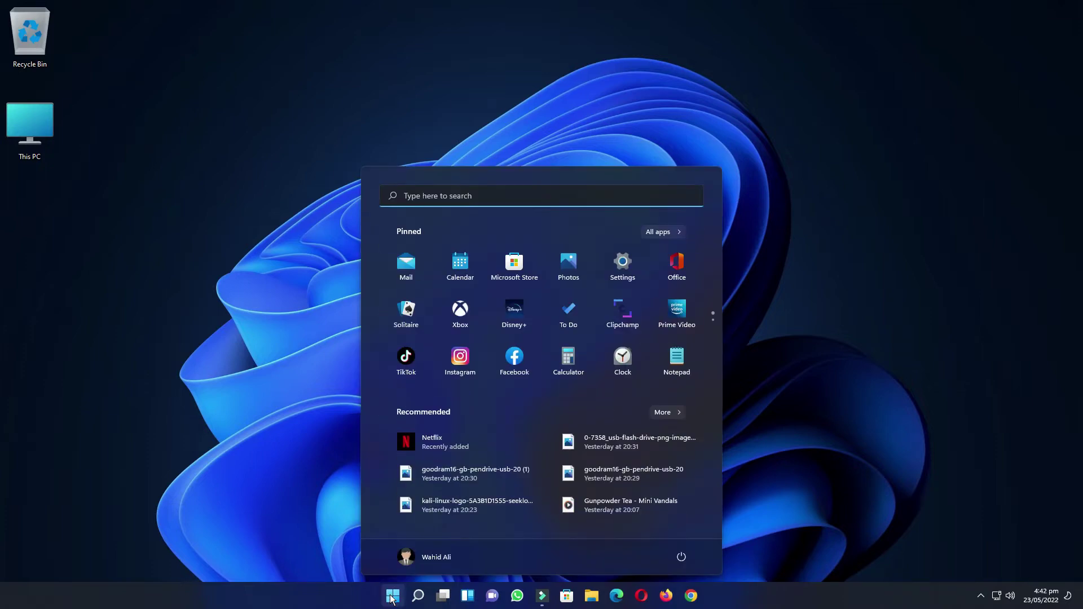
text(c)
click(410, 286)
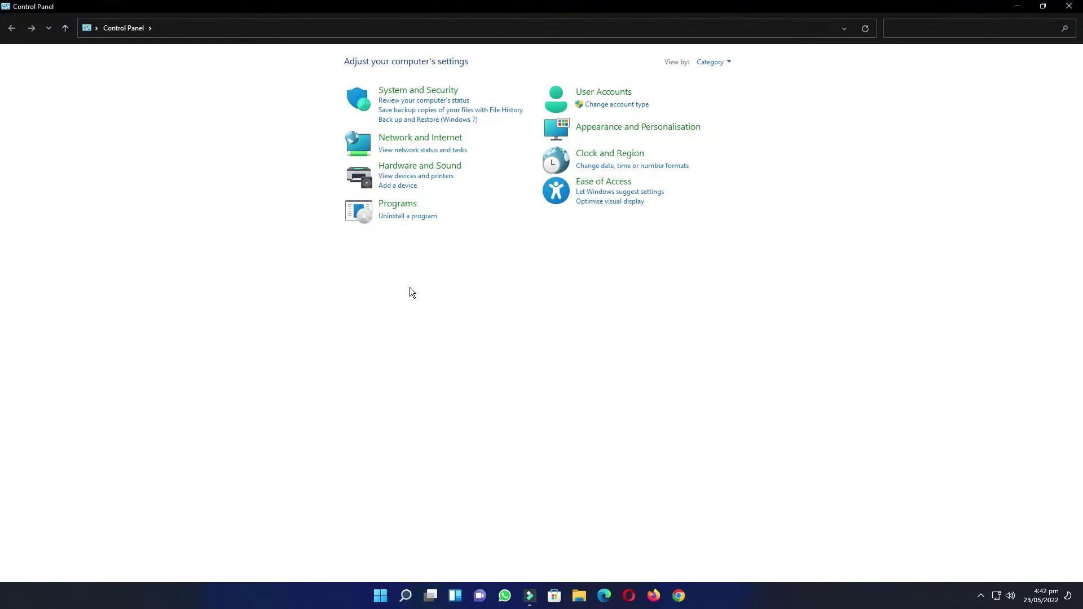
click(721, 61)
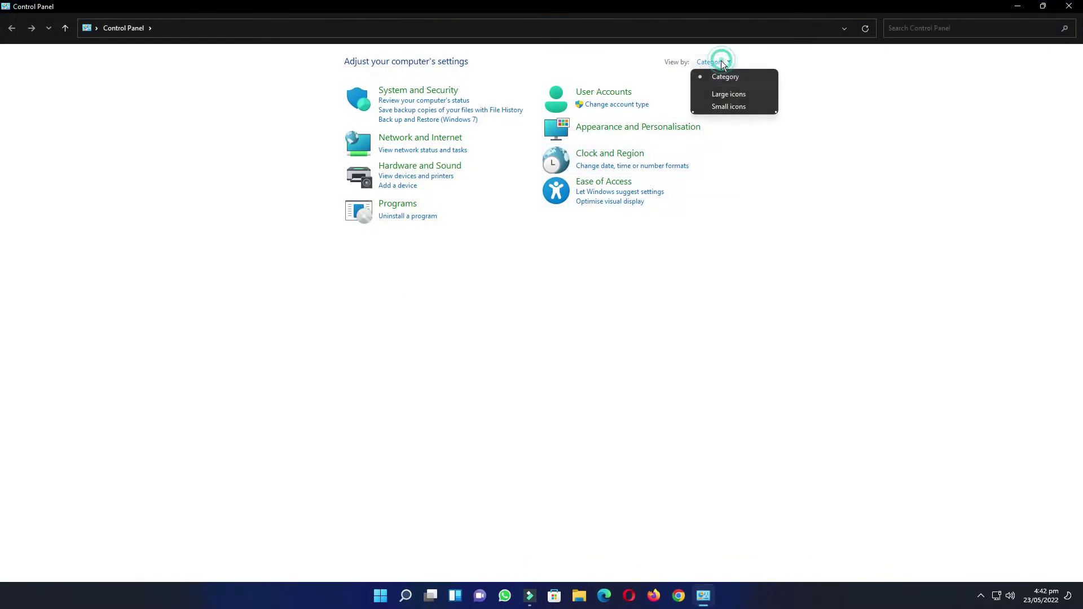
click(728, 93)
Review the pointer list in the Mouse properties, then cancel and close the Control Panel.
click(334, 196)
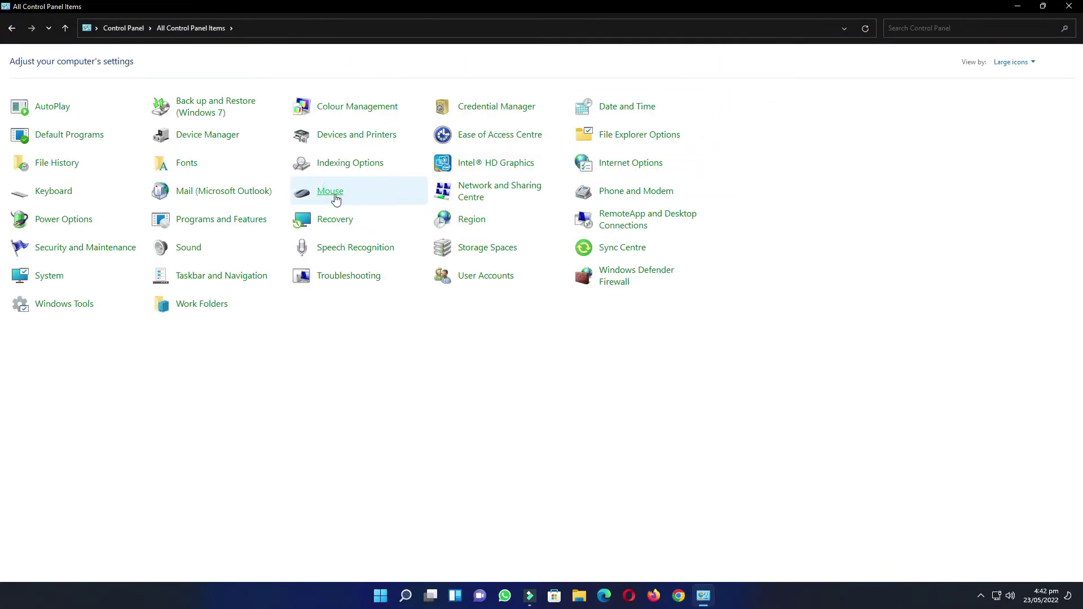
click(109, 86)
scroll(214, 248, down, 4)
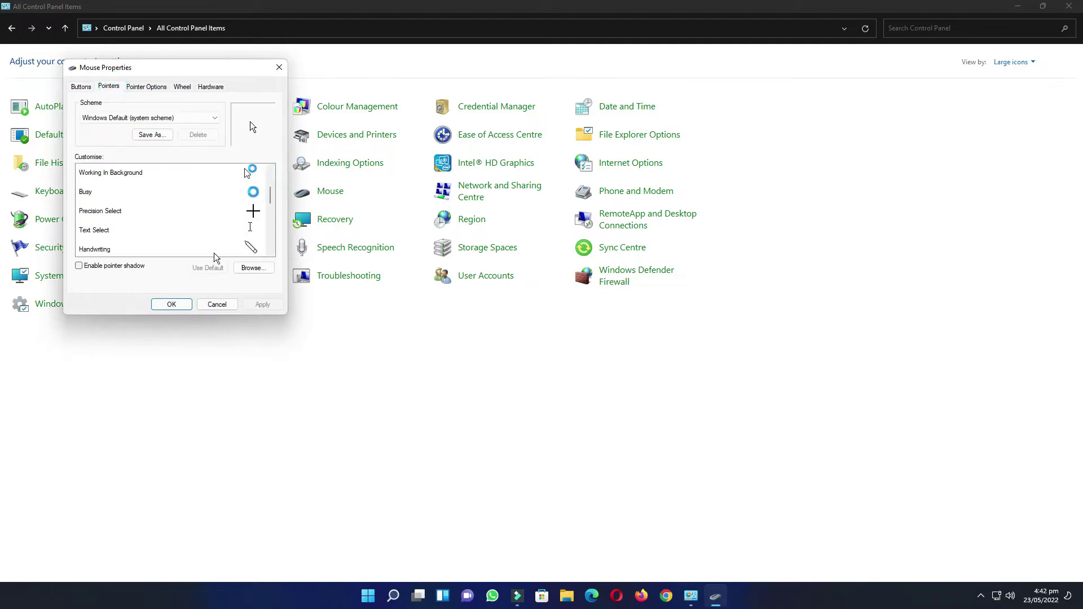
scroll(214, 256, up, 4)
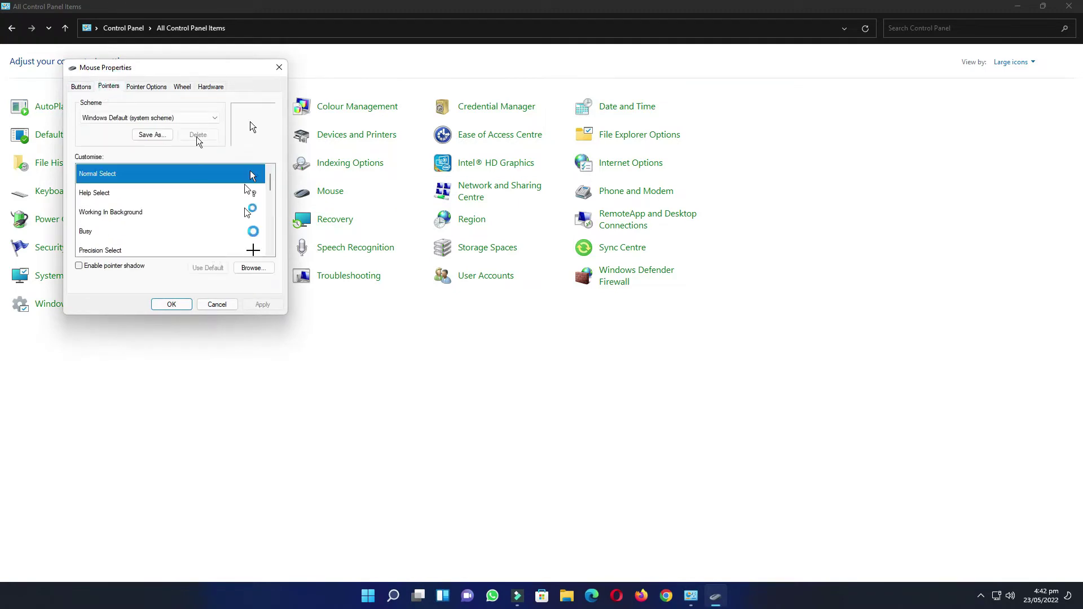
scroll(217, 213, down, 2)
scroll(217, 213, down, 3)
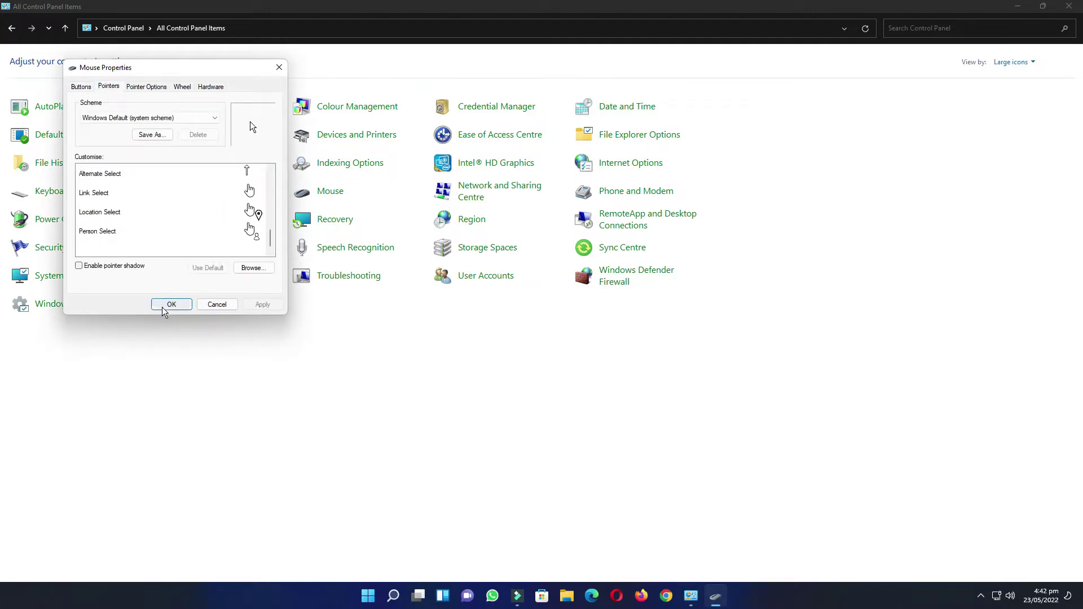
click(209, 305)
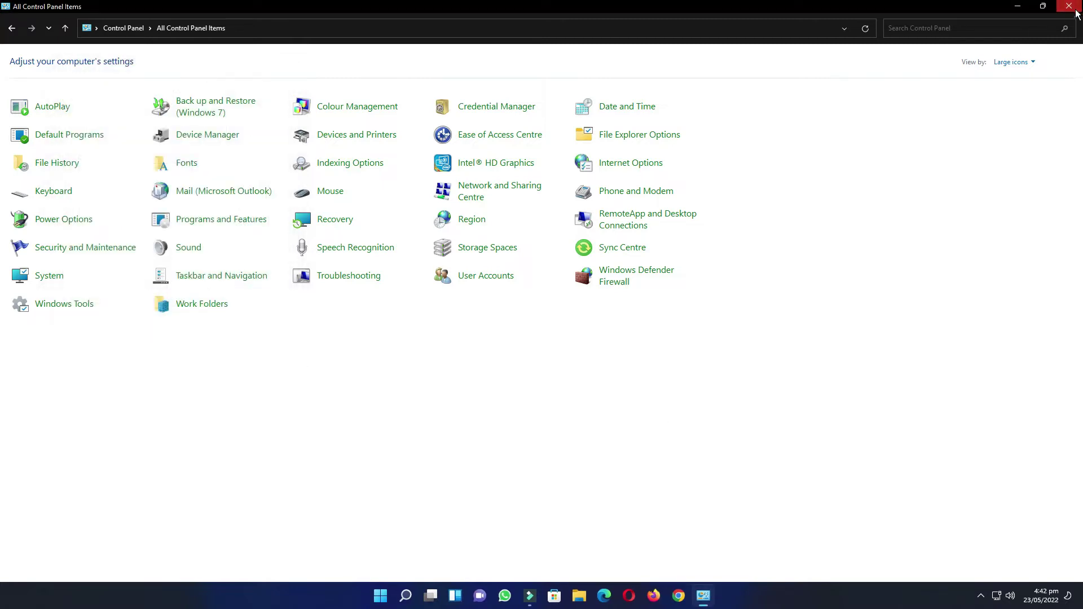
click(1069, 6)
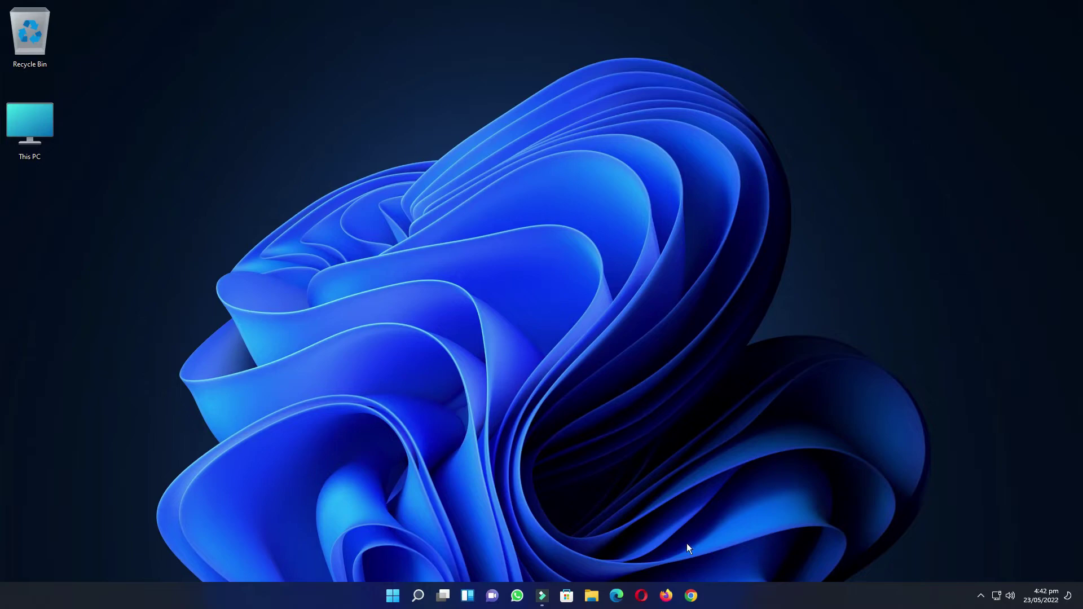
Switch to Chrome, search Google for "rw designer" and open the RealWorld Graphics site.
click(692, 597)
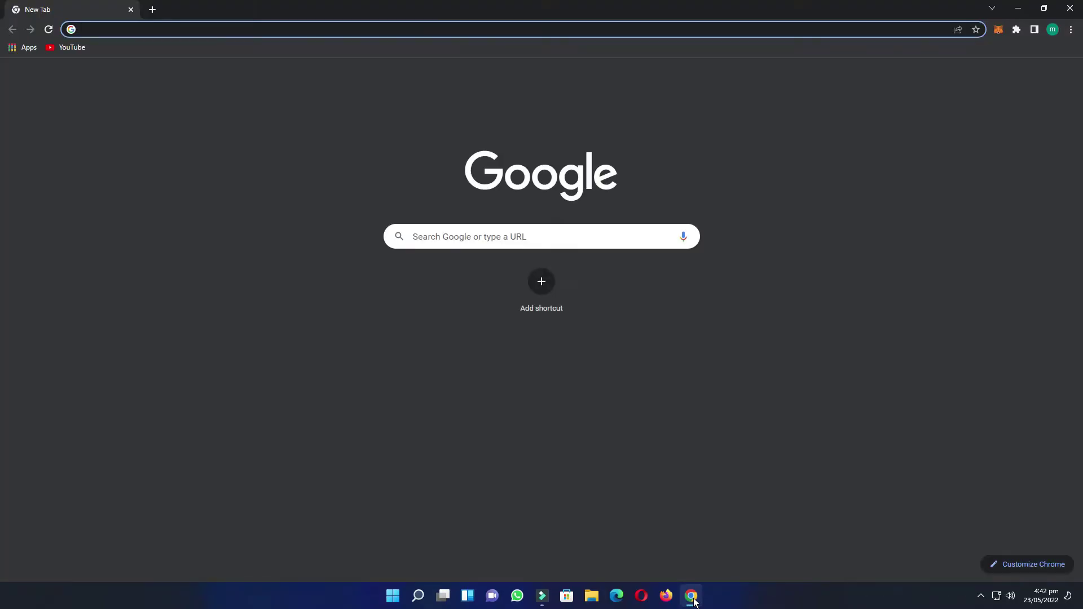
text(r)
key(Right)
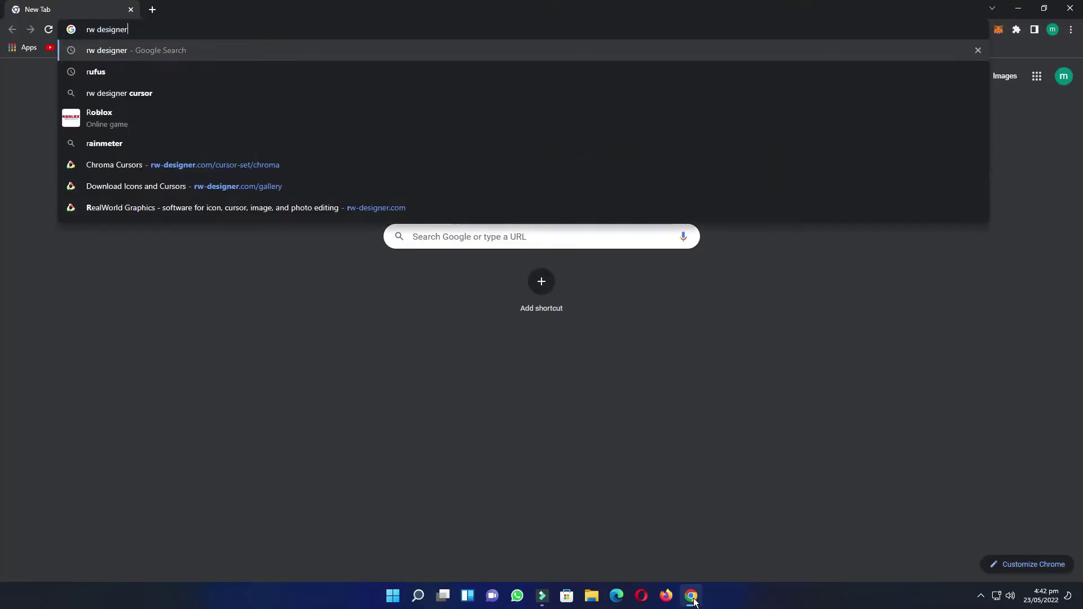
key(Return)
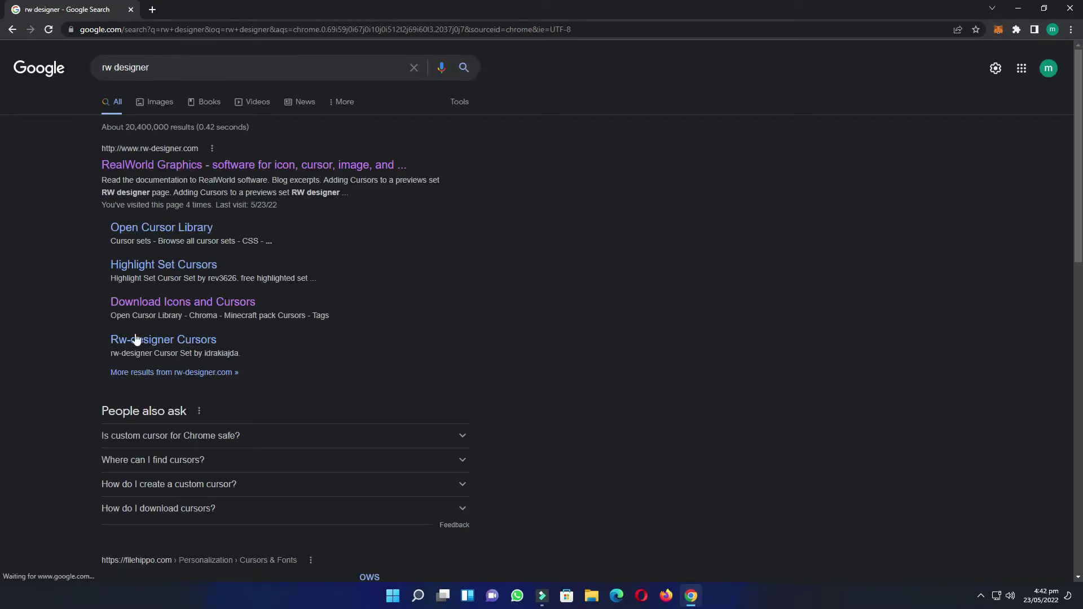
click(169, 167)
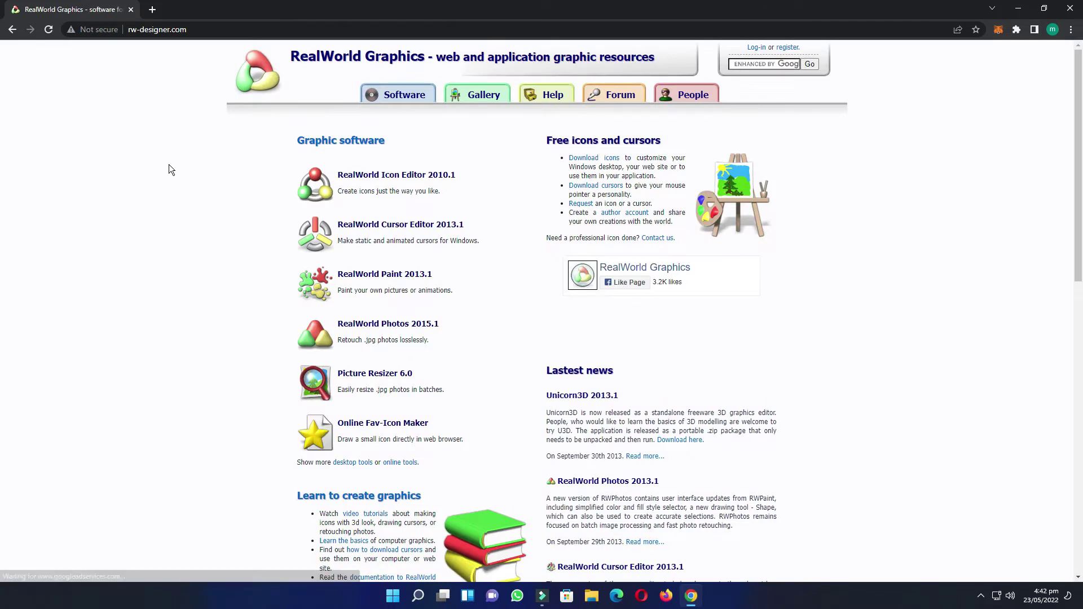
Open the site's Gallery and go to the most popular icons and cursors of April 2022.
click(477, 95)
scroll(114, 315, down, 1)
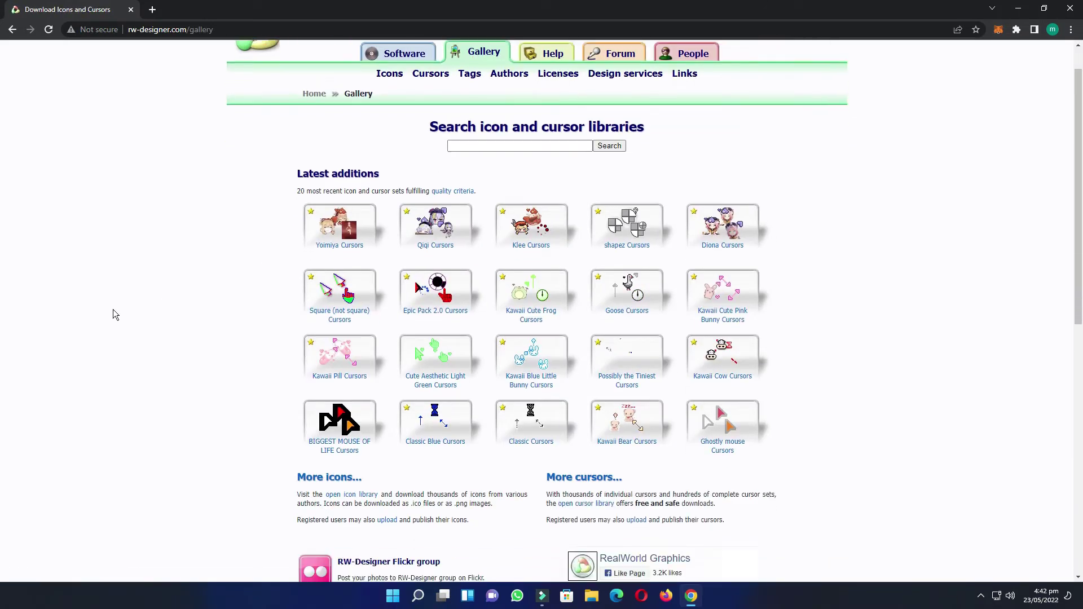
scroll(113, 309, down, 10)
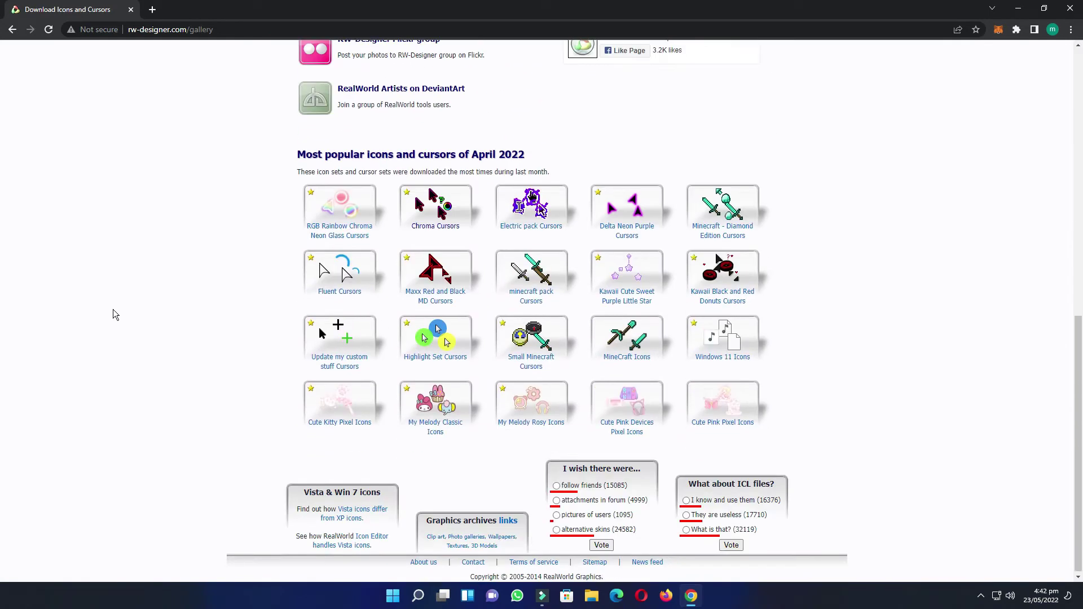
drag(328, 156, 450, 156)
click(224, 293)
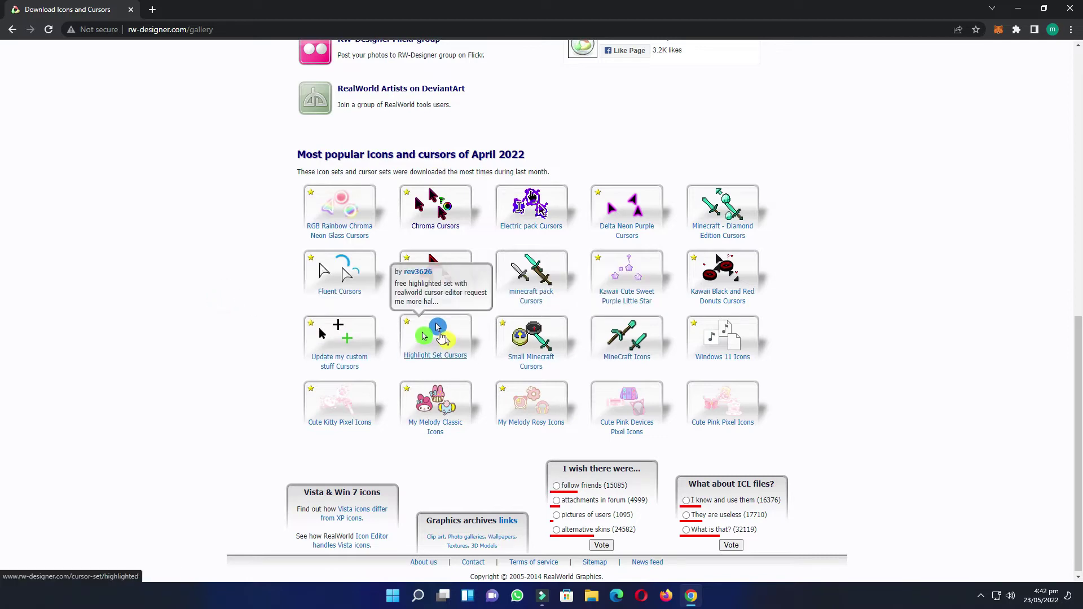
Open the Chroma Cursors set and download it.
click(431, 204)
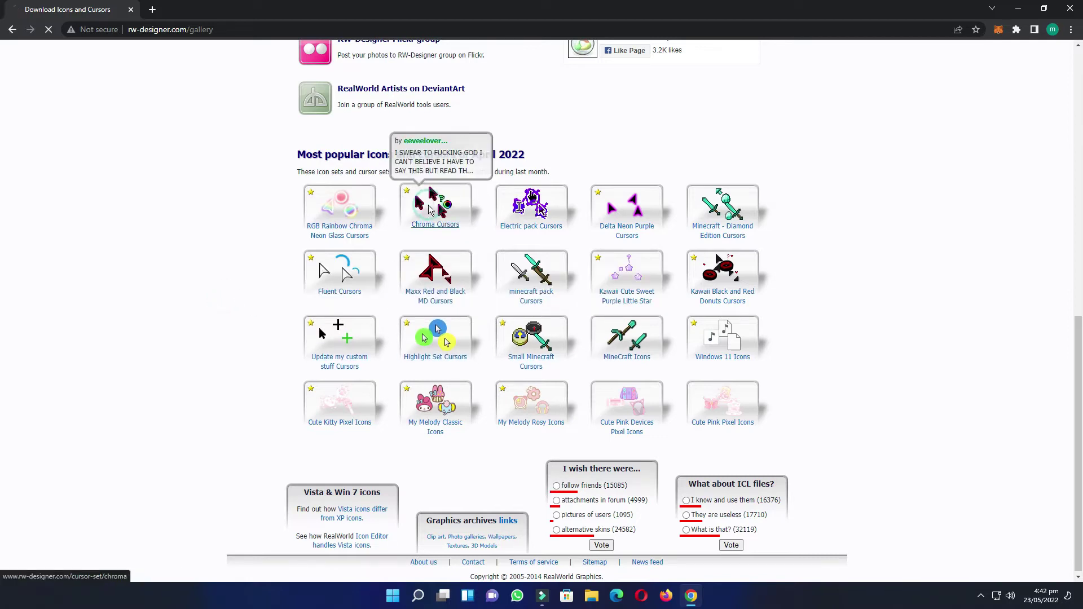
click(364, 243)
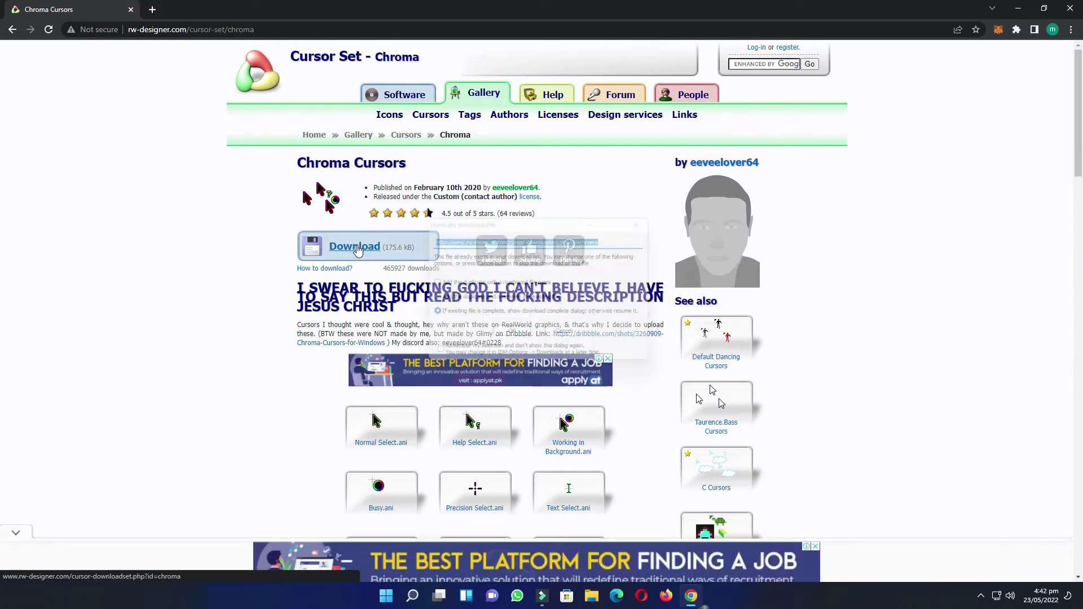
click(497, 337)
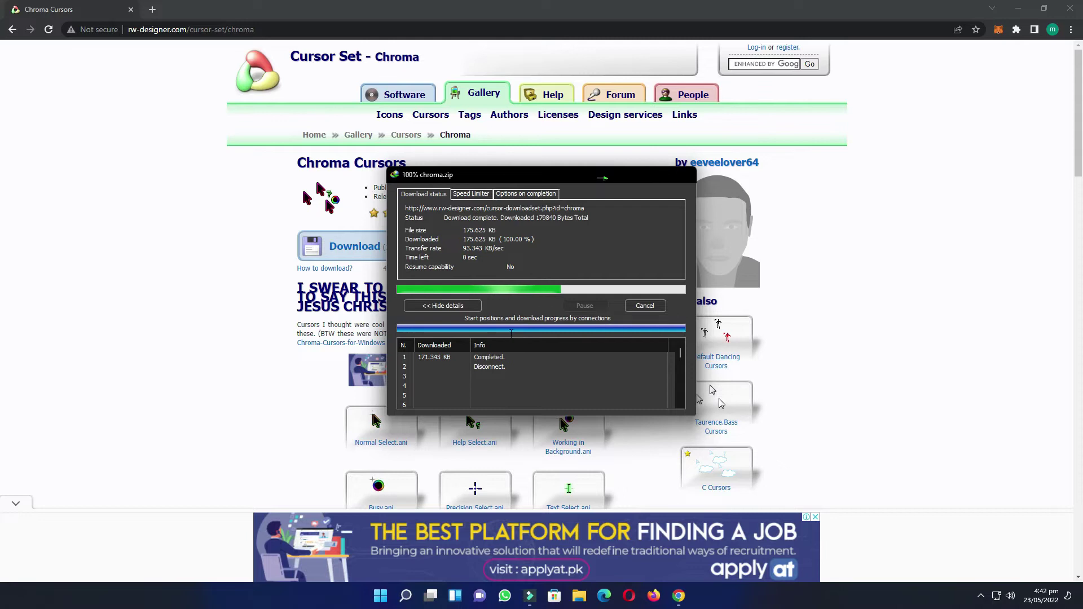
Open the folder containing the downloaded chroma archive and extract its files there.
key(super+d)
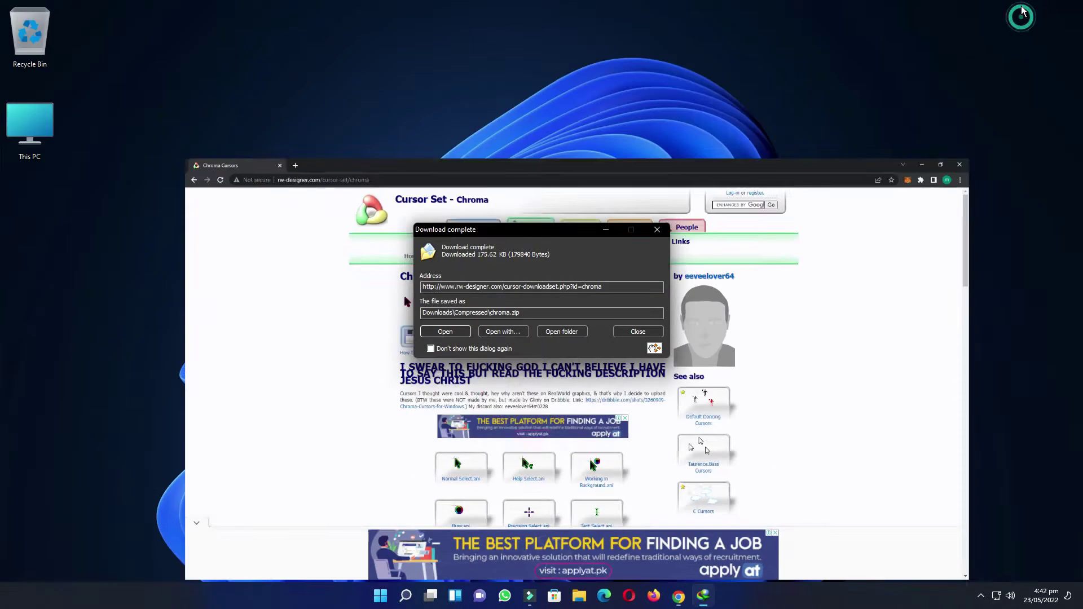
click(571, 331)
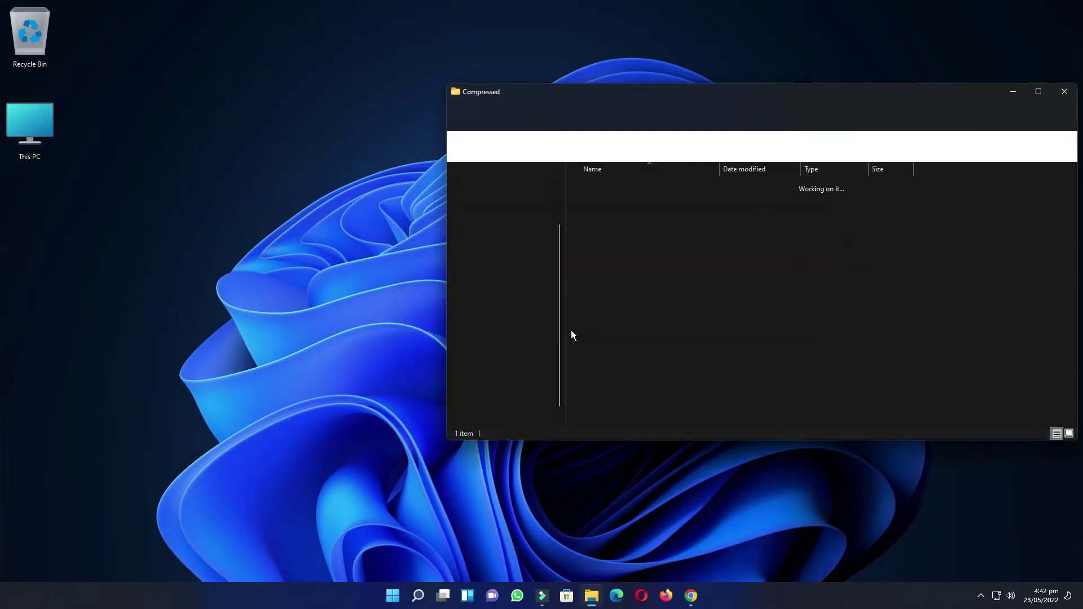
drag(928, 98, 828, 75)
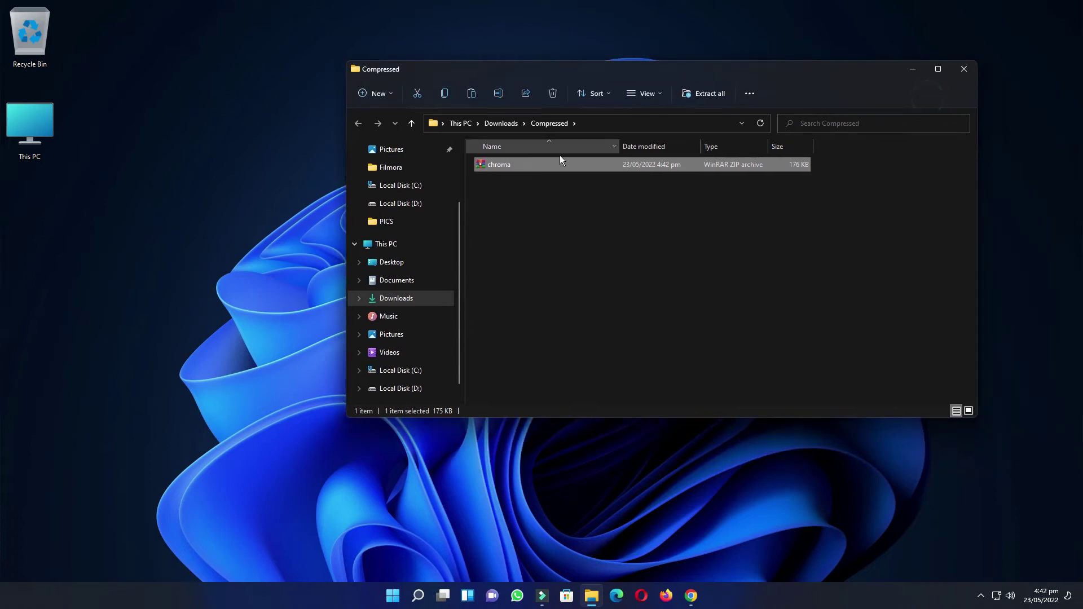
right_click(503, 164)
click(541, 316)
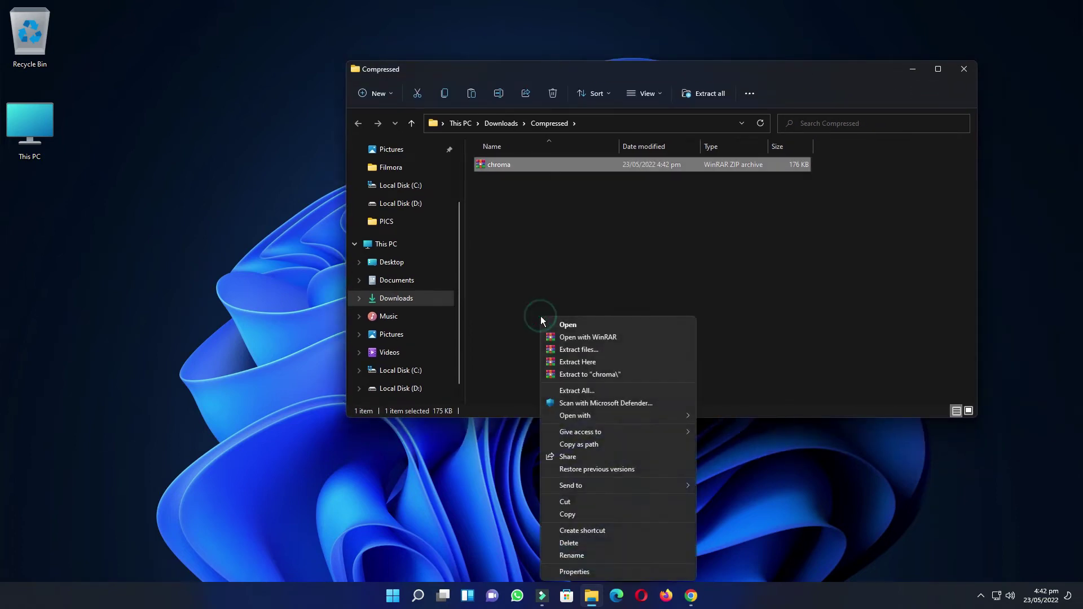
click(573, 363)
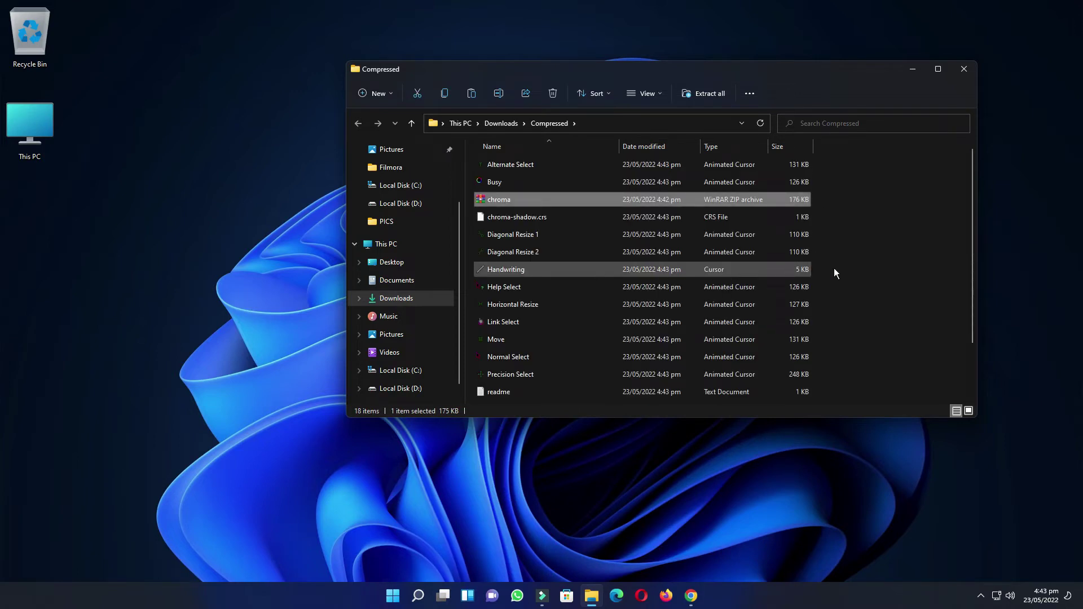
Put the extracted Normal Select cursor file on the desktop and minimize the Compressed folder window.
click(835, 273)
scroll(610, 278, down, 2)
drag(527, 319, 232, 300)
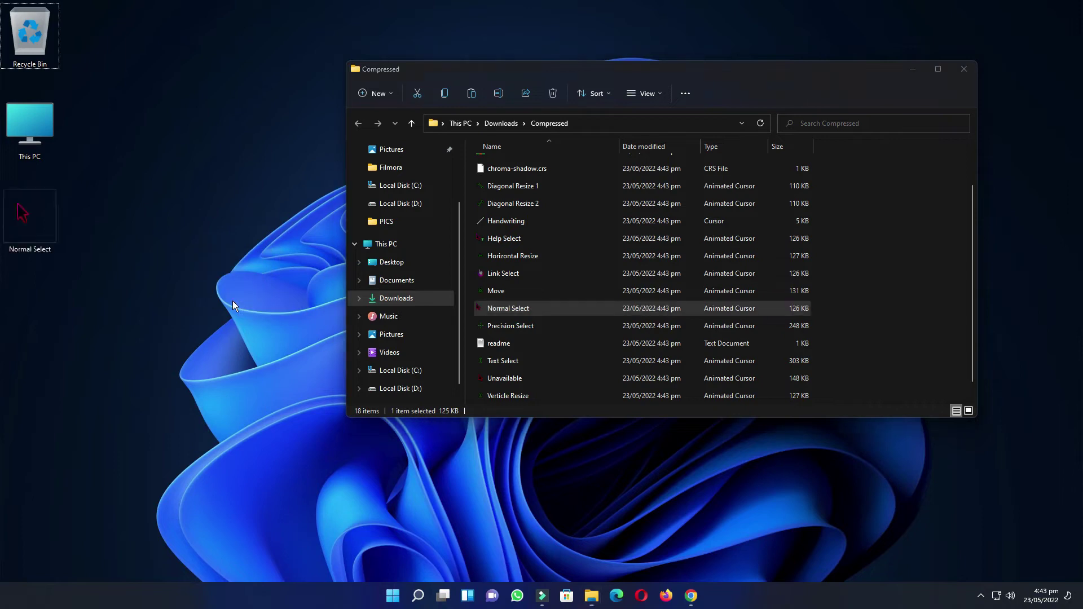
click(184, 258)
click(917, 71)
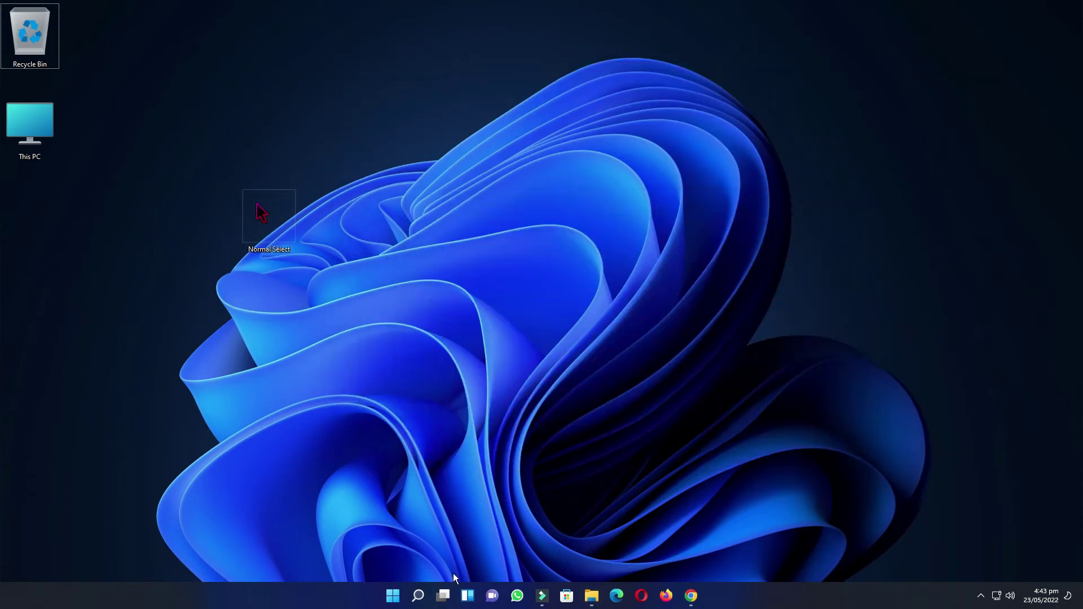
Reopen the Control Panel and bring up the pointer settings in the Mouse properties.
click(393, 595)
text(c)
click(412, 295)
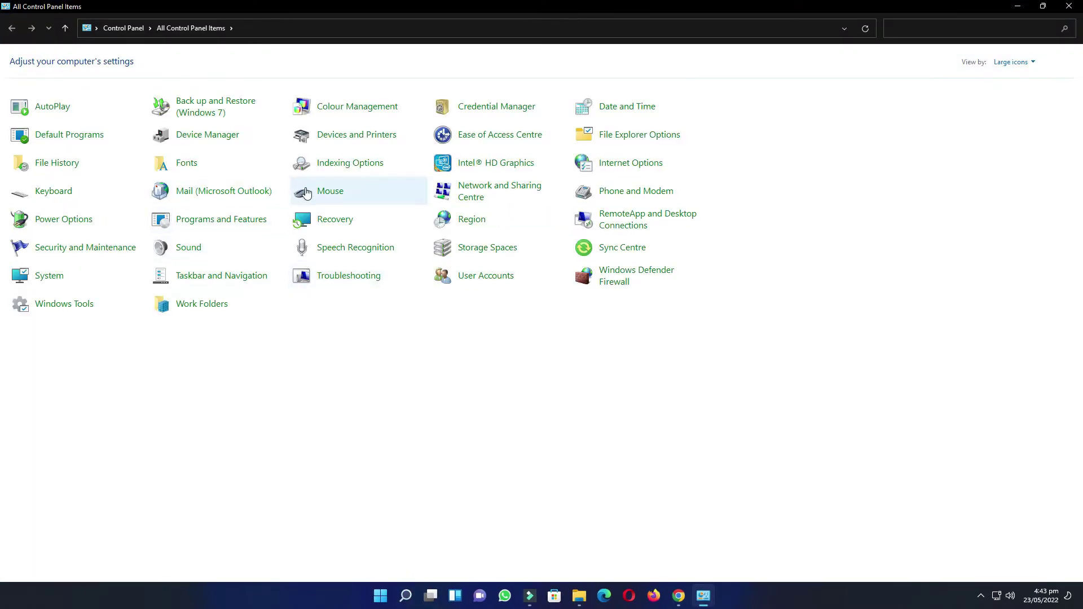
click(326, 193)
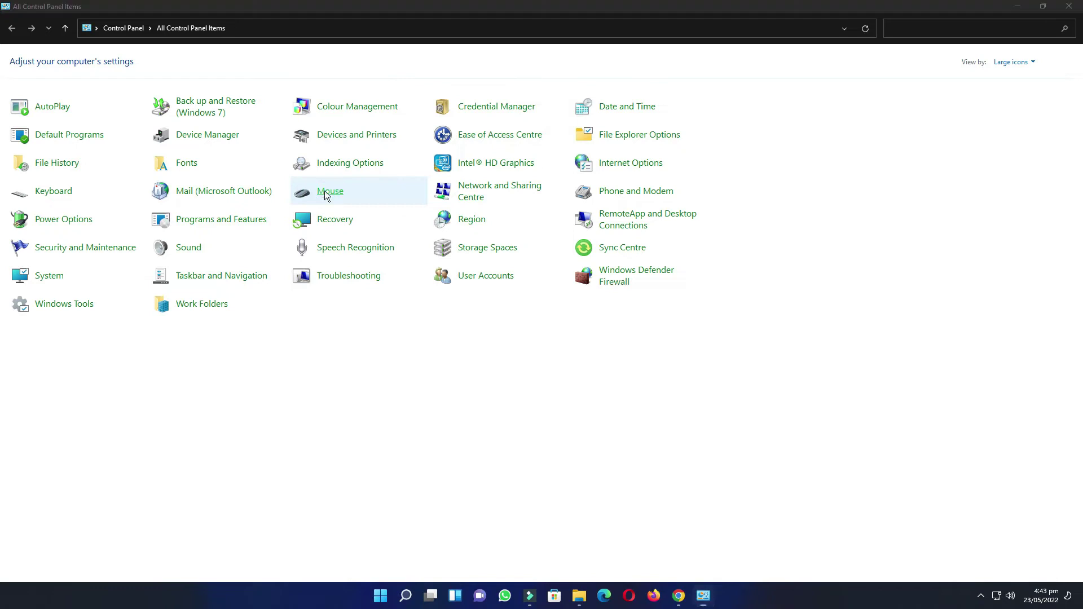
click(153, 133)
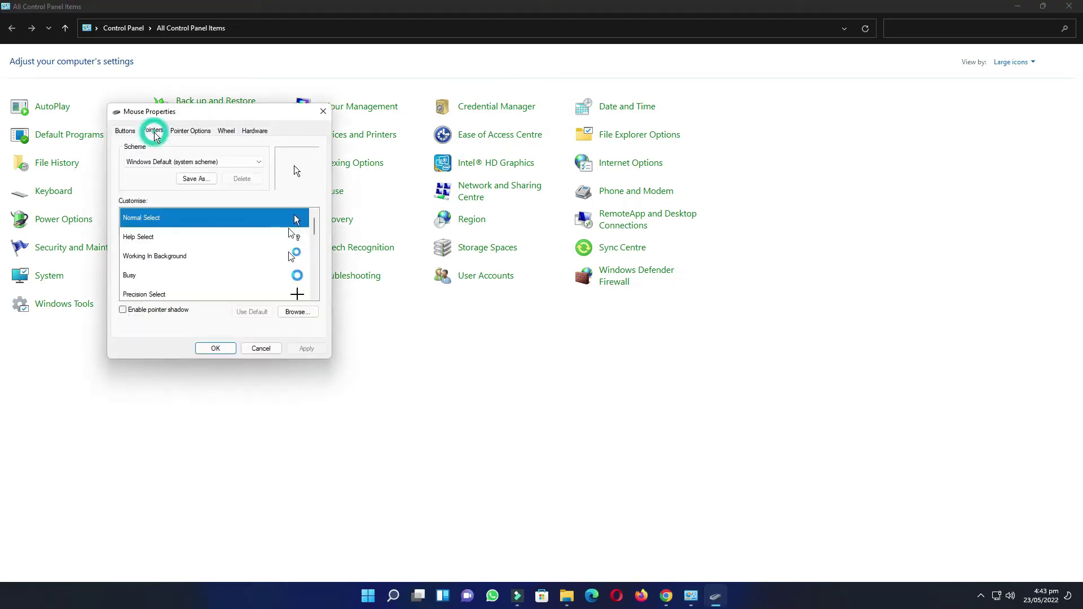
Assign the Normal Select cursor file from the desktop to the Normal Select pointer and apply the change.
click(308, 314)
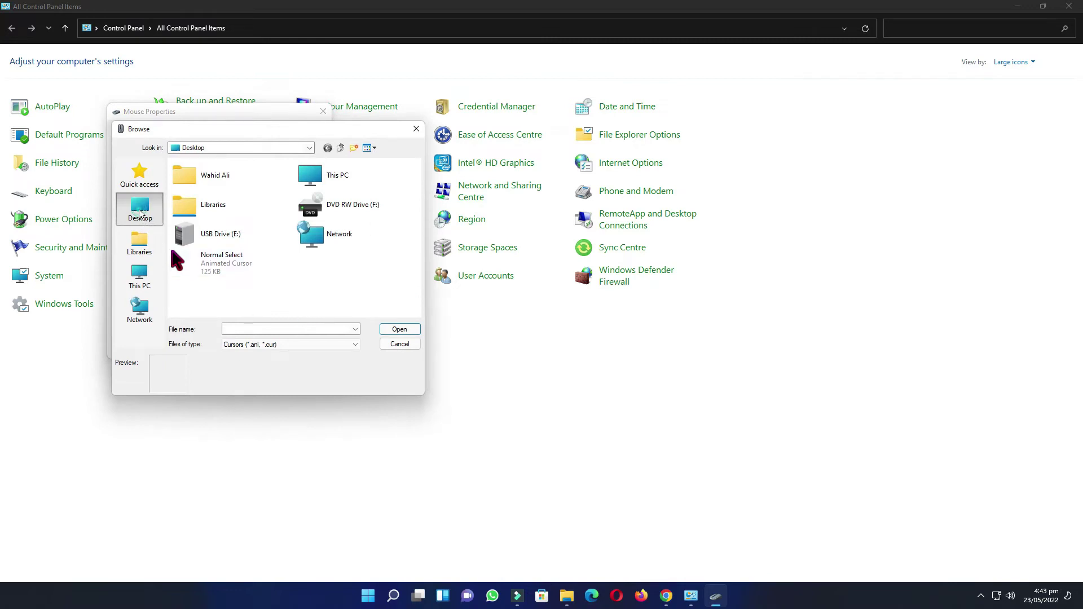
click(204, 268)
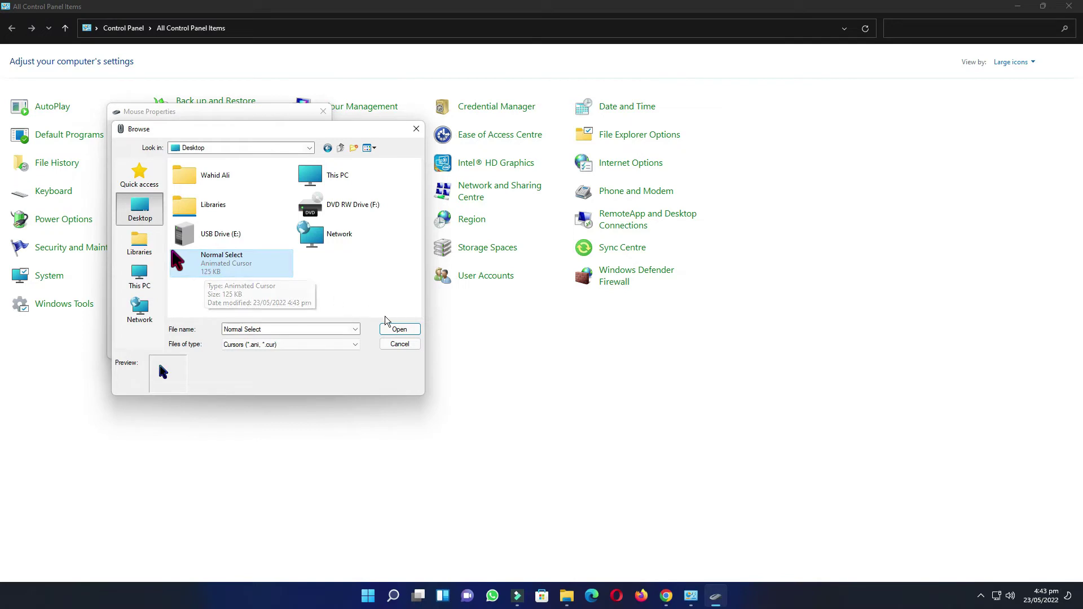
click(394, 329)
click(306, 348)
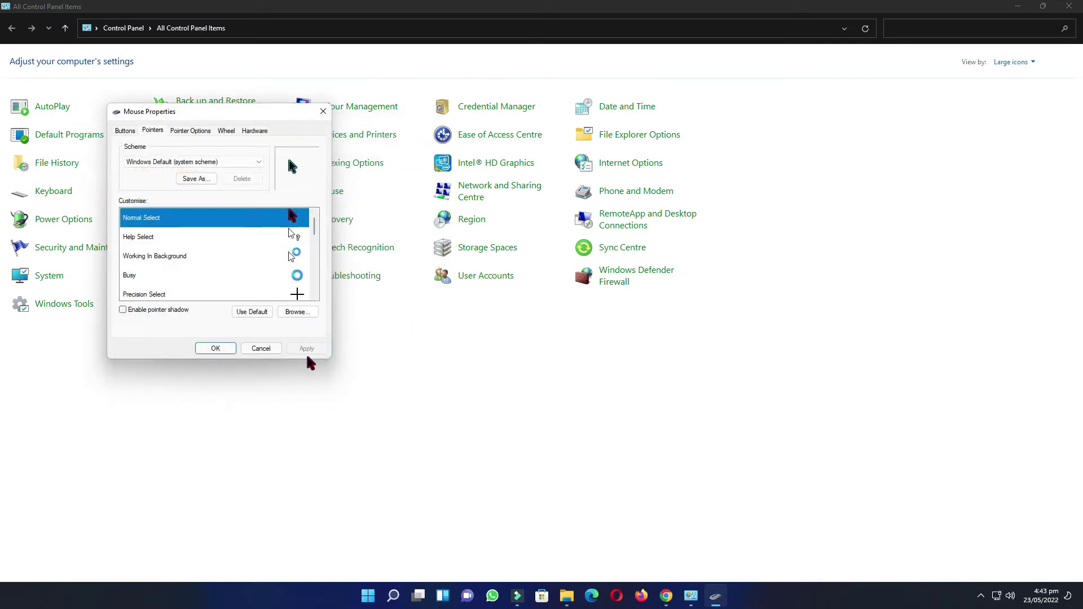
click(216, 348)
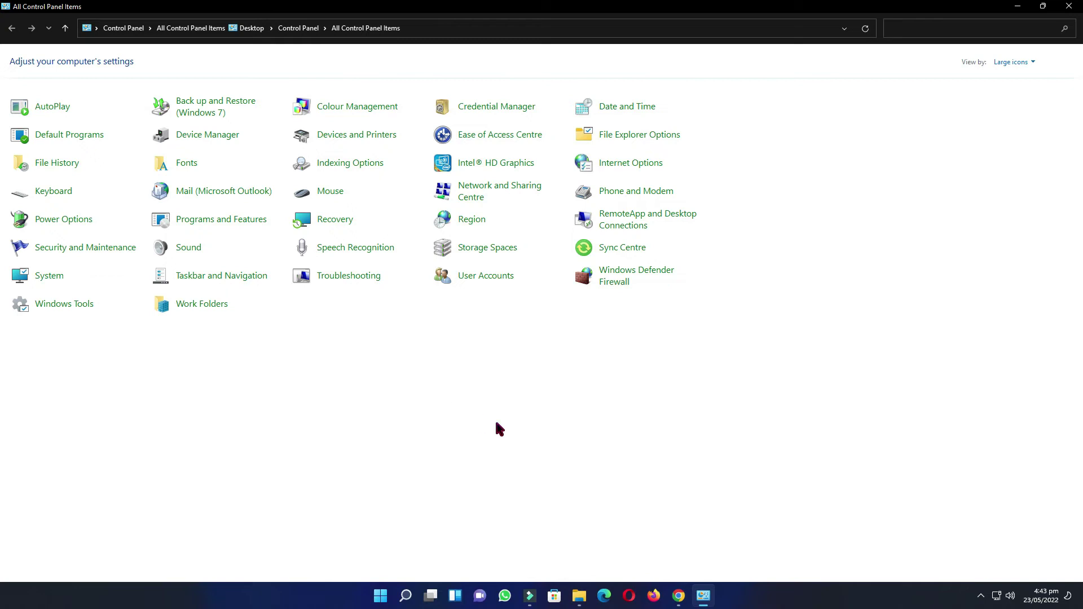
Switch to Chrome and return from the Chroma cursor set to the gallery's popular cursors.
click(678, 596)
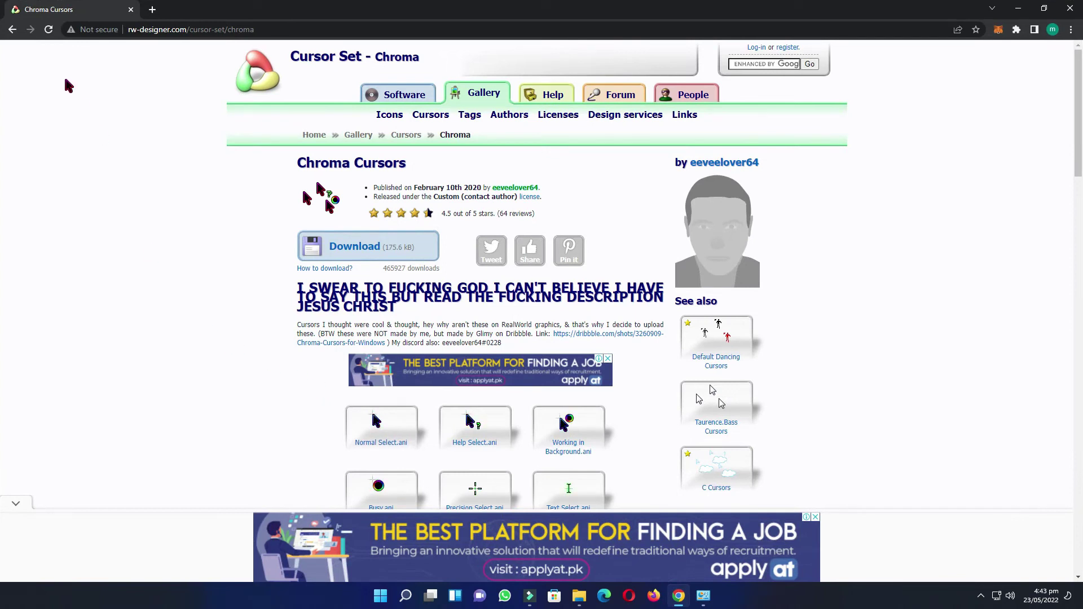
click(12, 33)
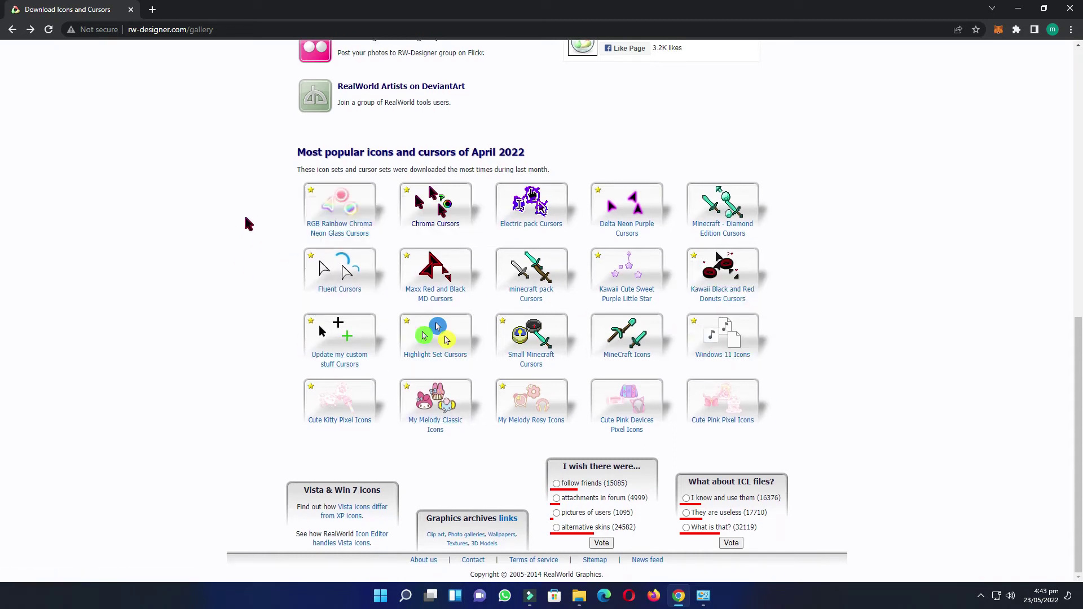
Download the RGB Rainbow Chroma Neon Glass cursor set from the gallery's popular cursors and open its download folder.
click(334, 209)
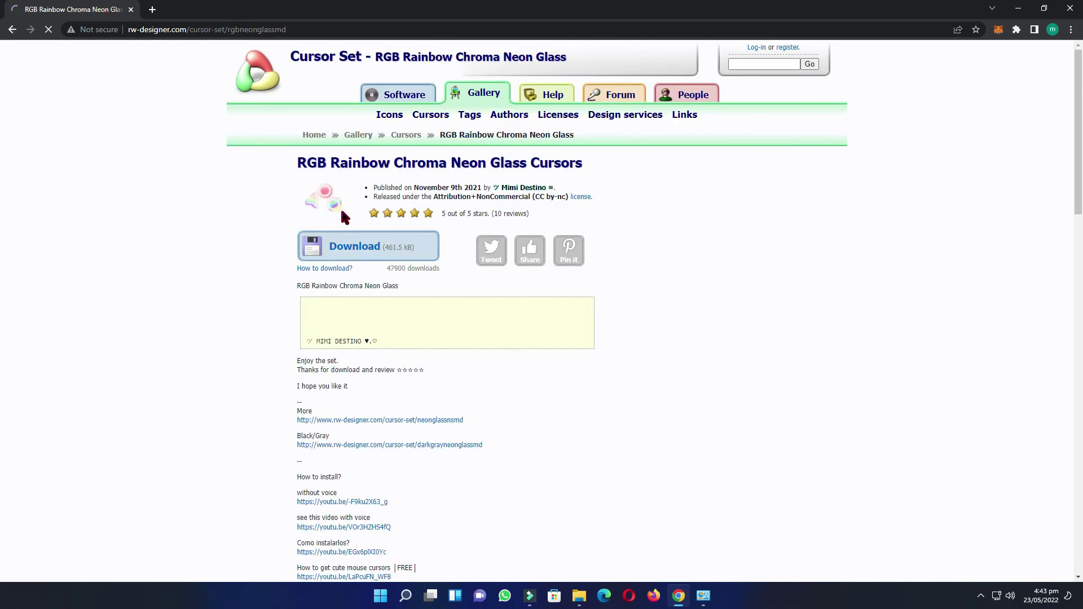
click(355, 248)
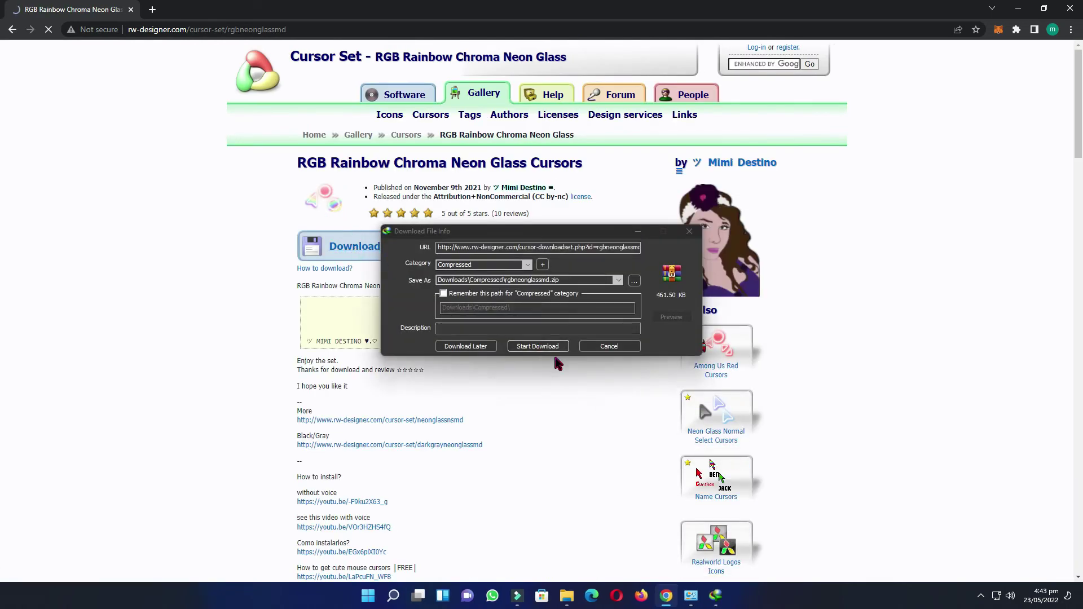
click(546, 353)
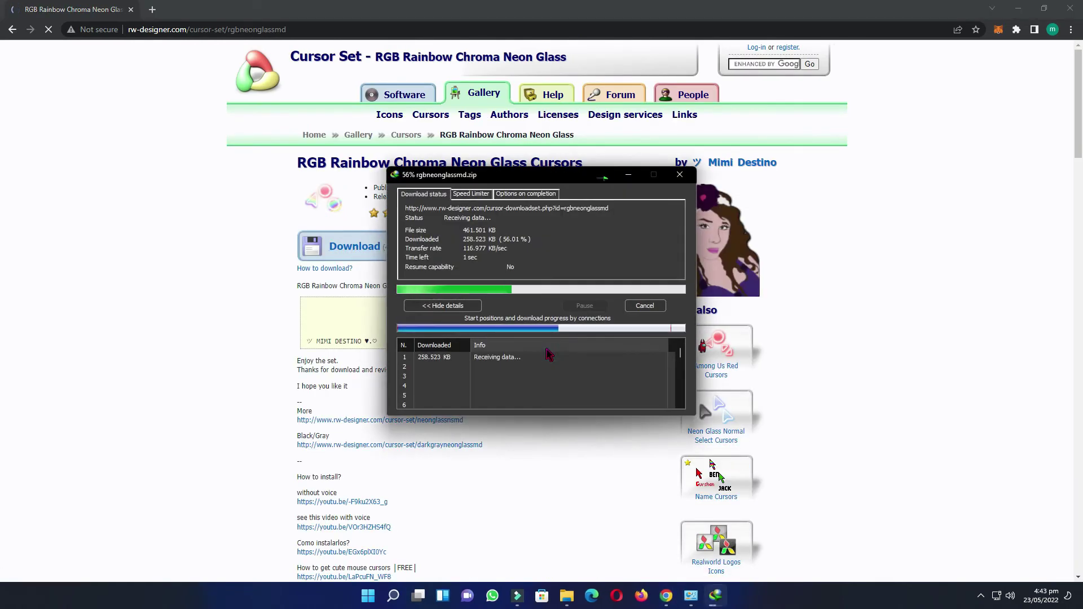
click(571, 333)
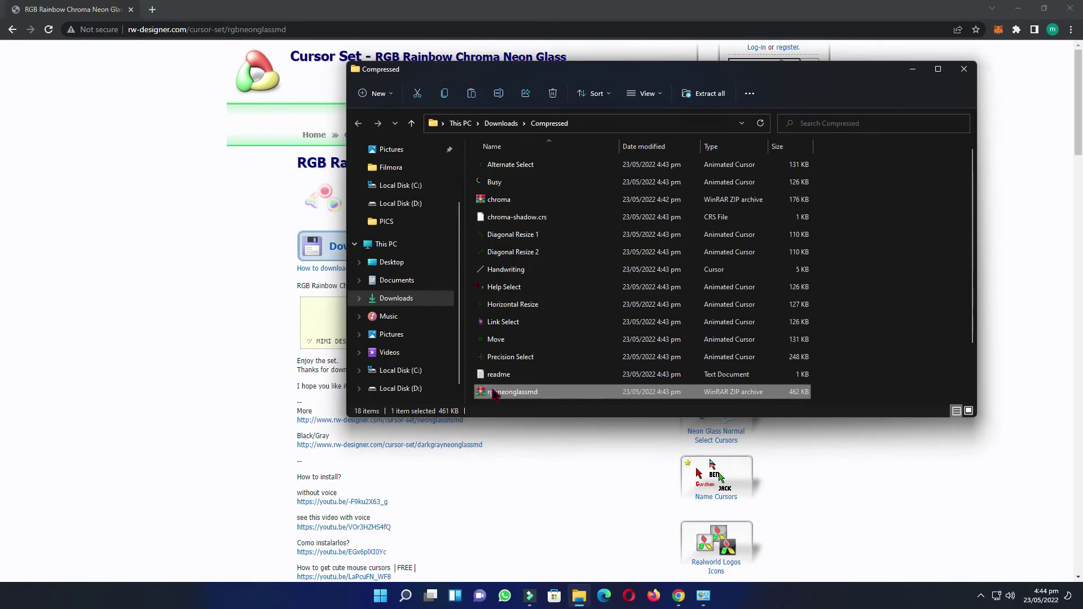
Extract the rgbneonglassmd archive directly into the Compressed folder, replacing all files that already exist.
right_click(494, 398)
click(522, 545)
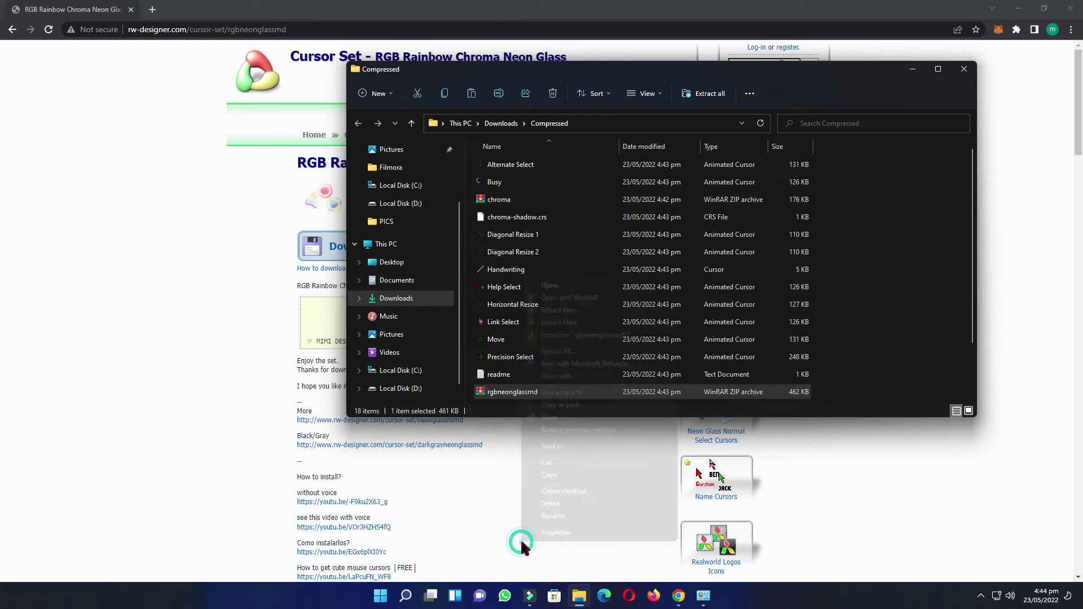
click(561, 322)
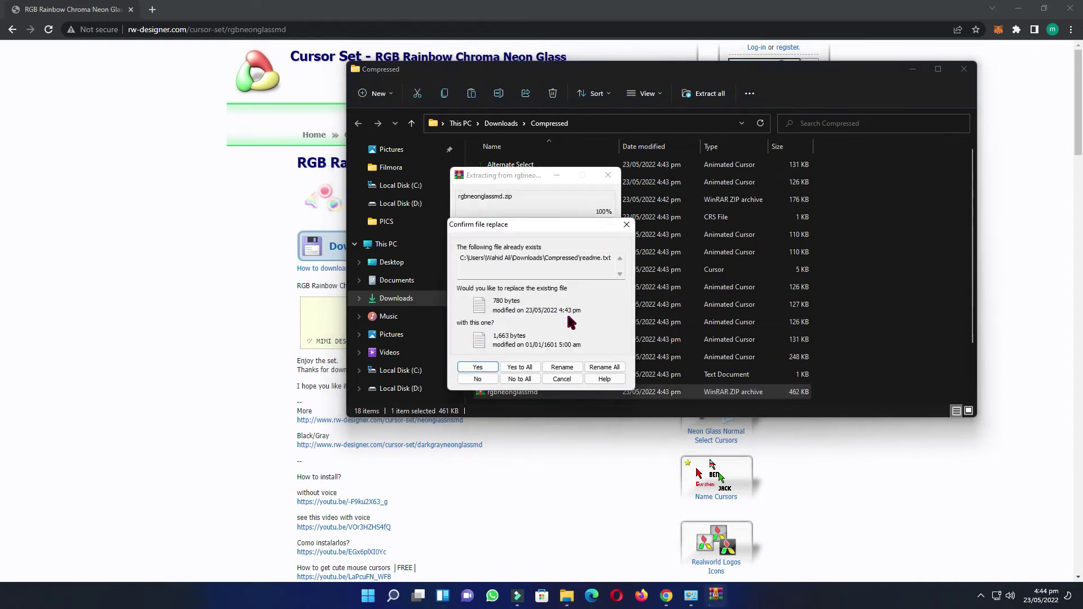
click(523, 368)
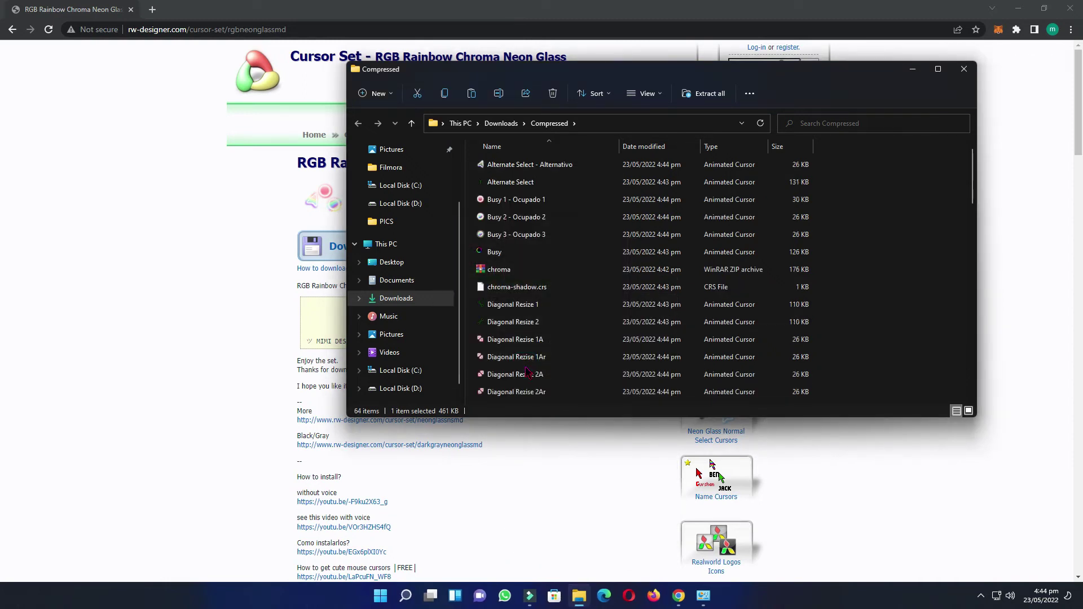
Minimize the Chrome and Control Panel windows and shift the Compressed folder window slightly upward over the desktop.
click(1018, 8)
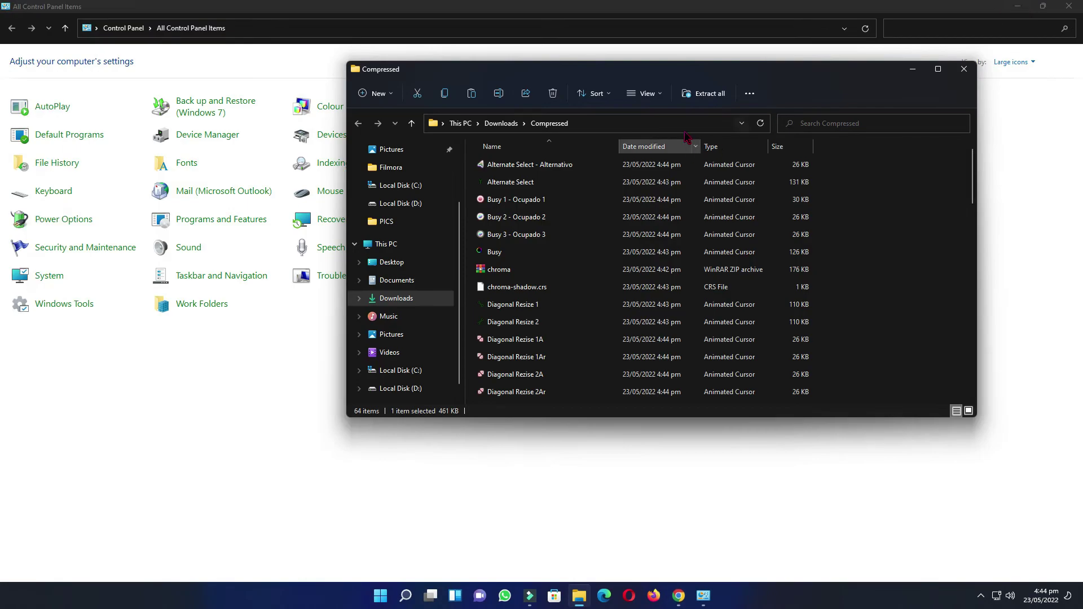
click(1018, 7)
drag(647, 64, 647, 41)
Find the "rgb 300 withot pink ar" cursor among the extracted files and move it onto the desktop below Normal Select.
scroll(627, 252, down, 6)
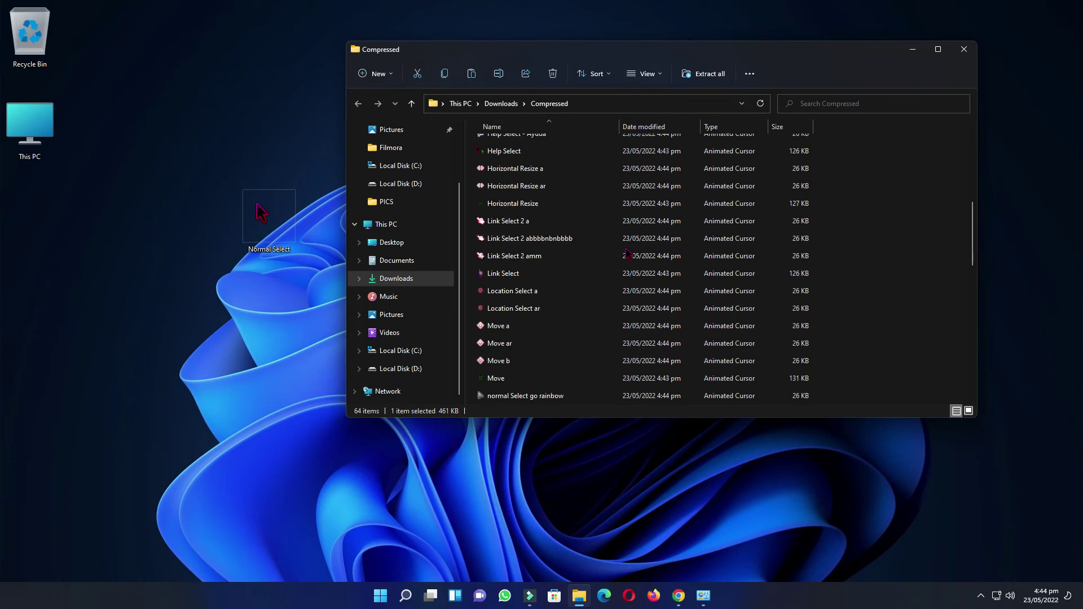
scroll(627, 252, down, 5)
scroll(627, 252, down, 4)
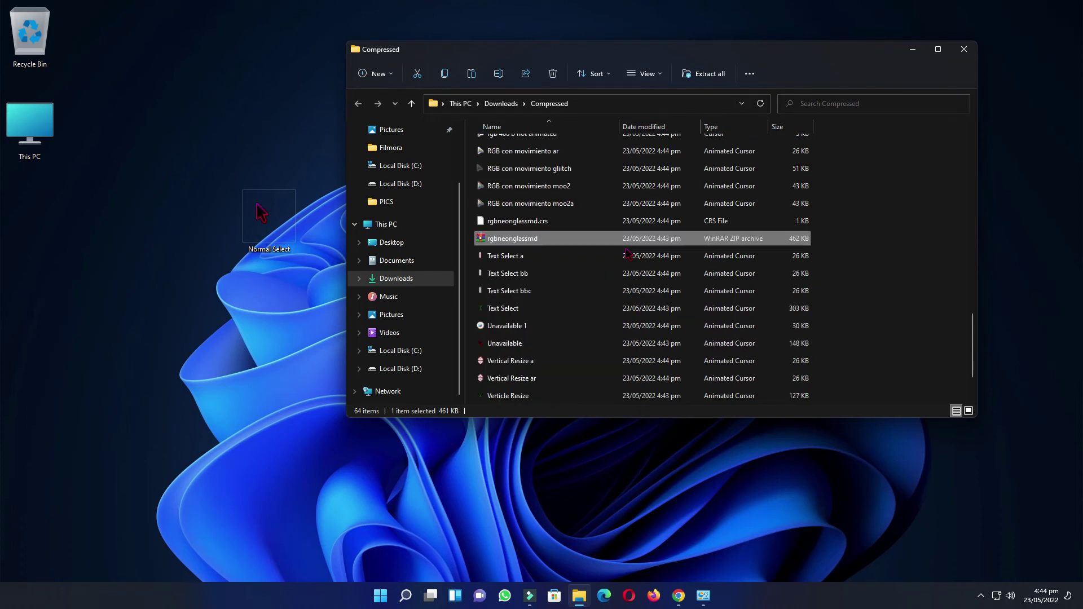
scroll(627, 252, down, 1)
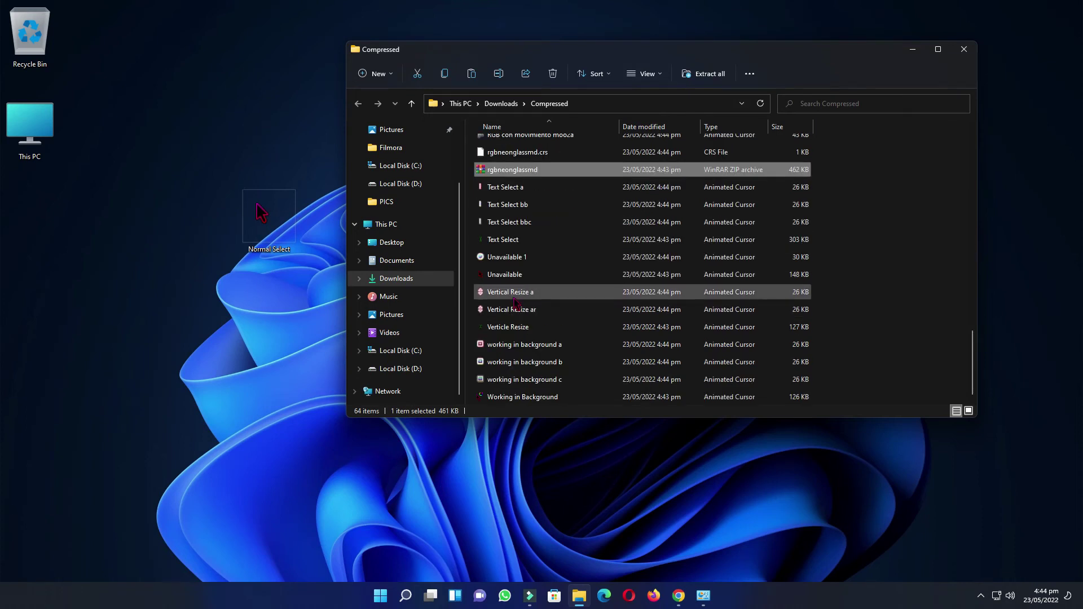
scroll(519, 305, up, 2)
scroll(522, 302, up, 1)
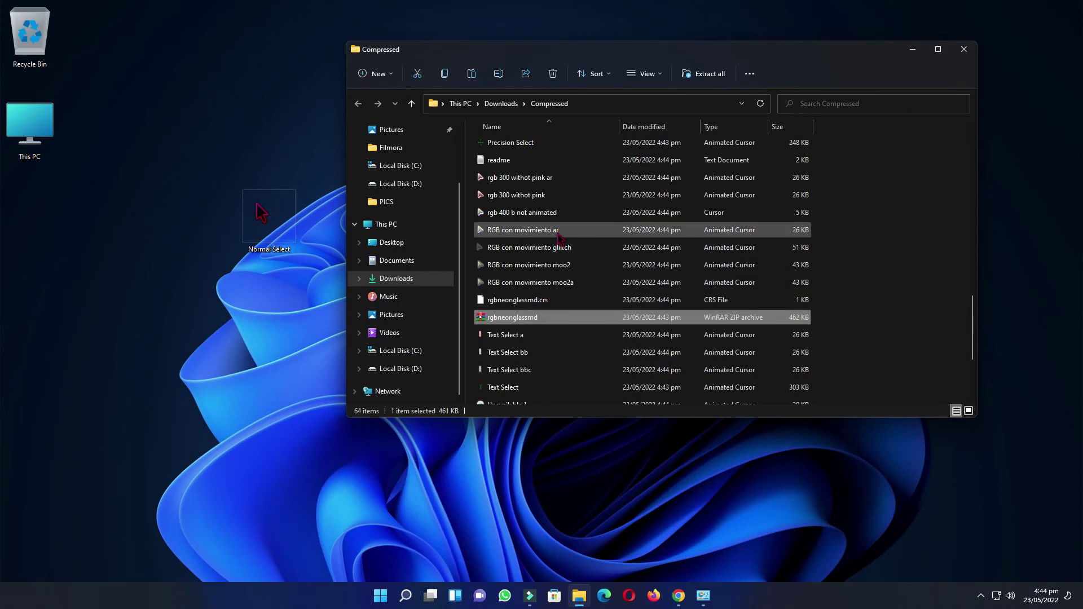
scroll(558, 237, up, 1)
drag(538, 230, 207, 315)
click(308, 429)
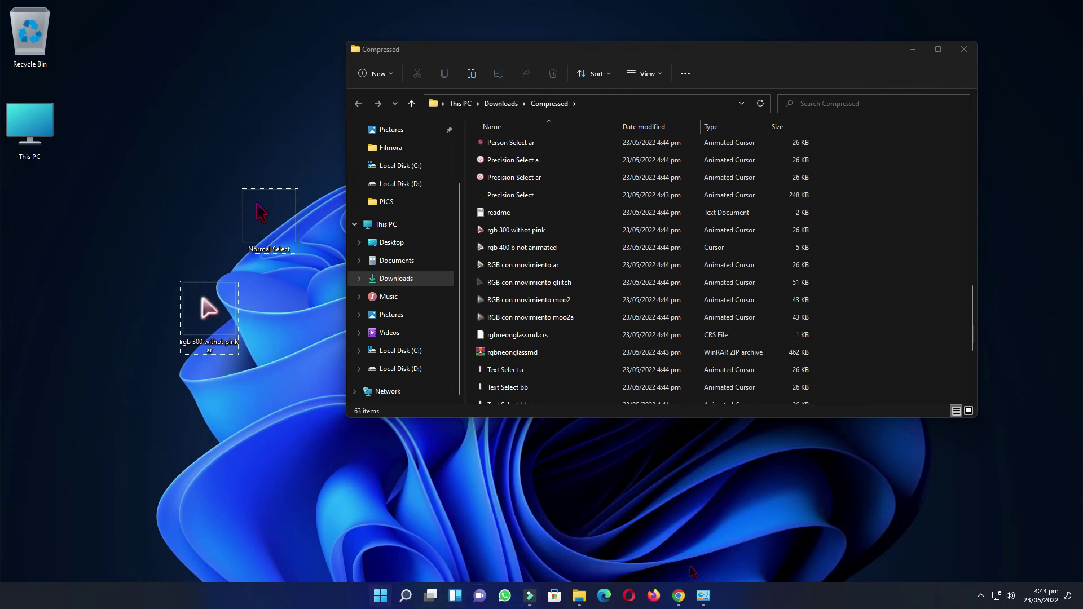
Switch to the Control Panel and bring up the pointer settings in the Mouse properties.
click(703, 595)
click(316, 192)
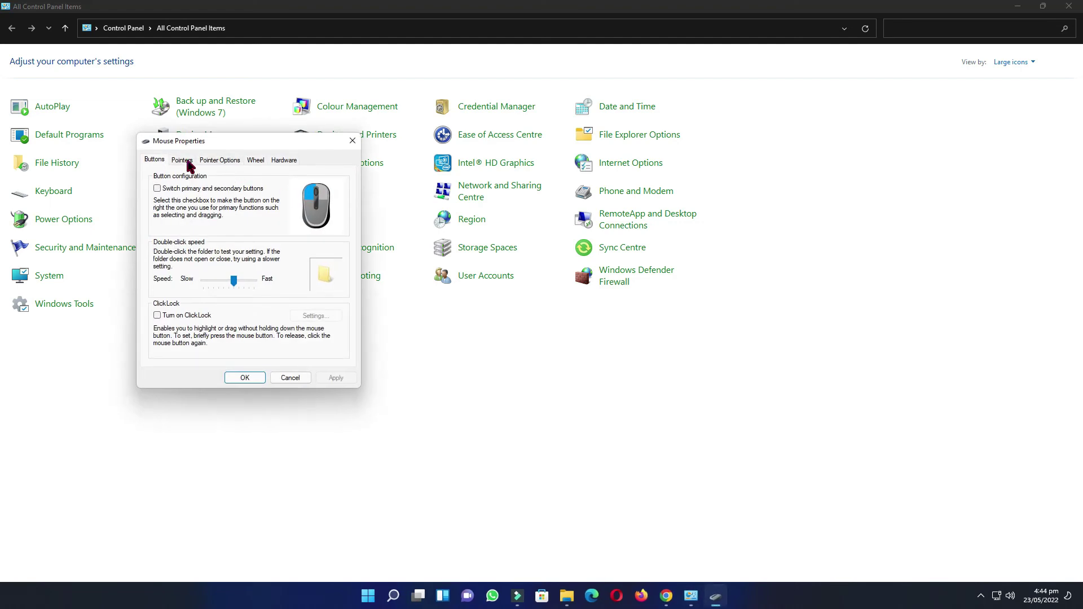
click(188, 161)
Assign the "rgb 300 withot pink ar" cursor file from the desktop to the Normal Select pointer, apply it and close Mouse Properties.
click(331, 342)
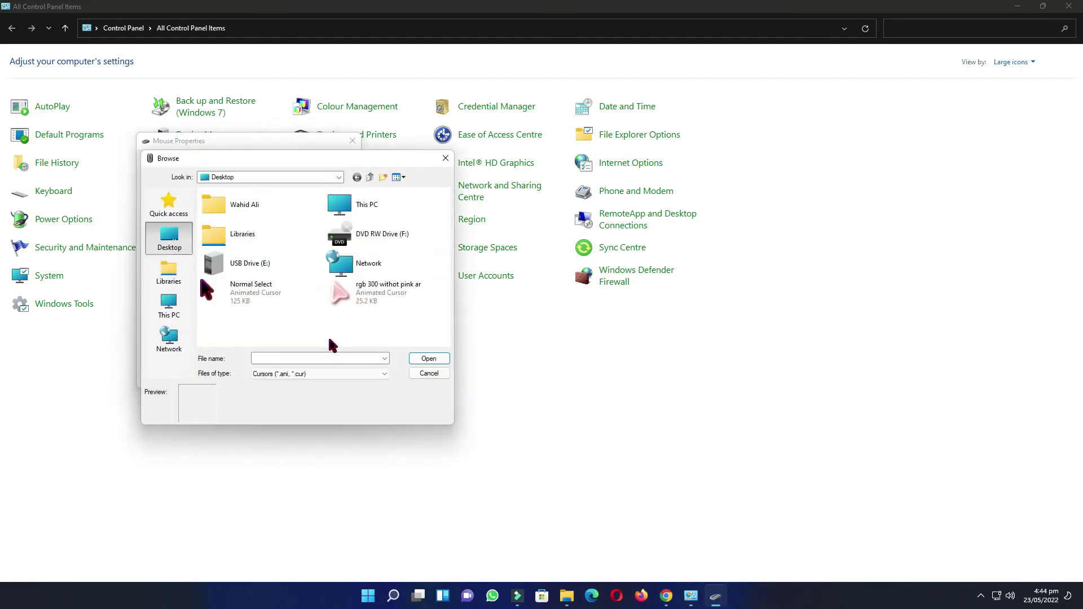
click(341, 291)
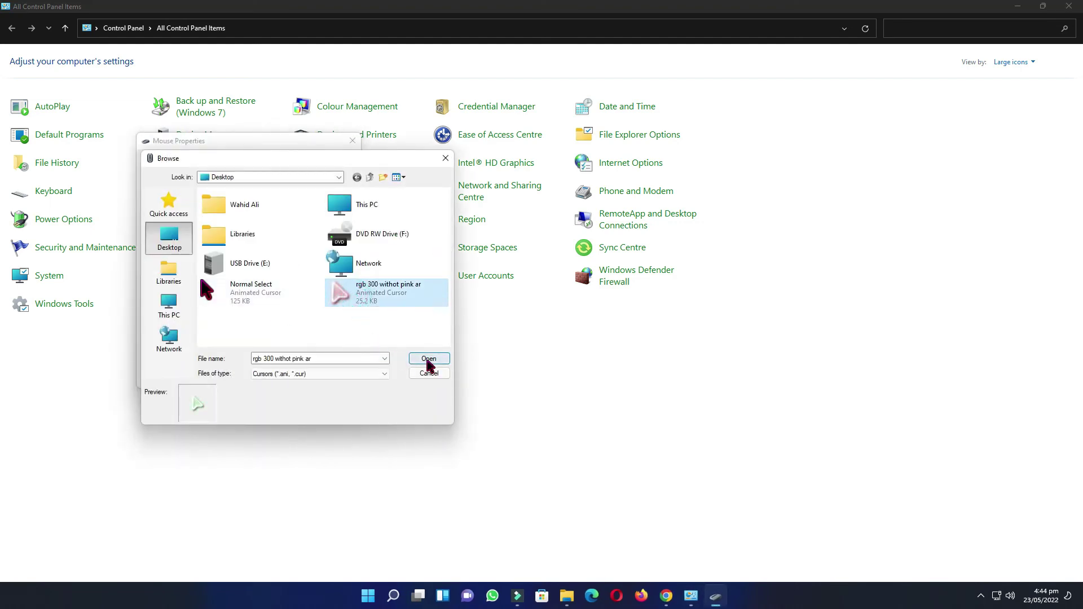
click(427, 361)
click(345, 380)
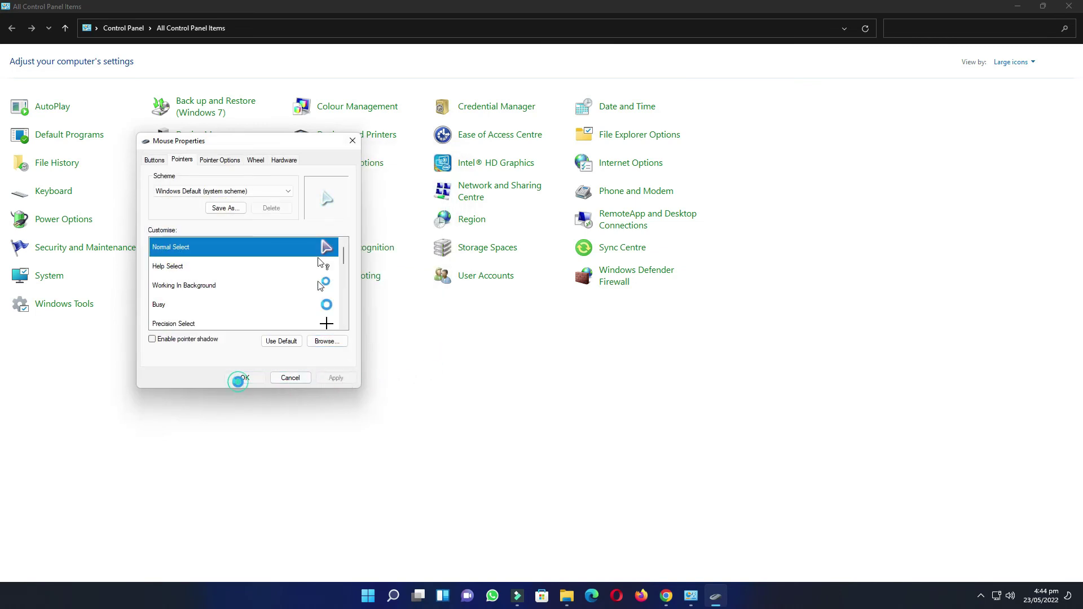
click(239, 379)
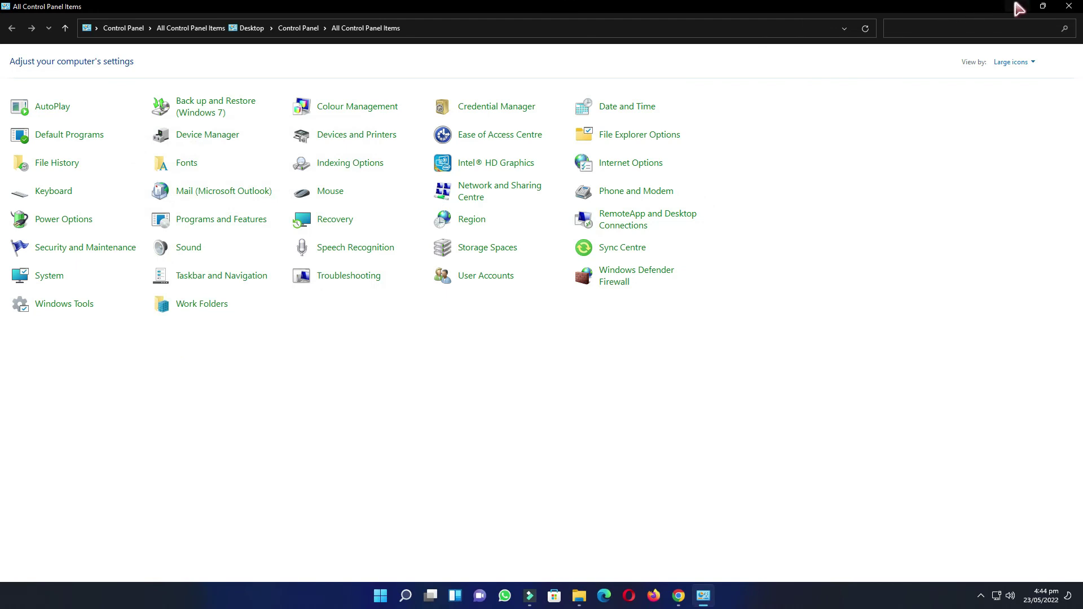
Minimize the Control Panel and close the Compressed folder window to return to the desktop.
click(1015, 5)
click(963, 48)
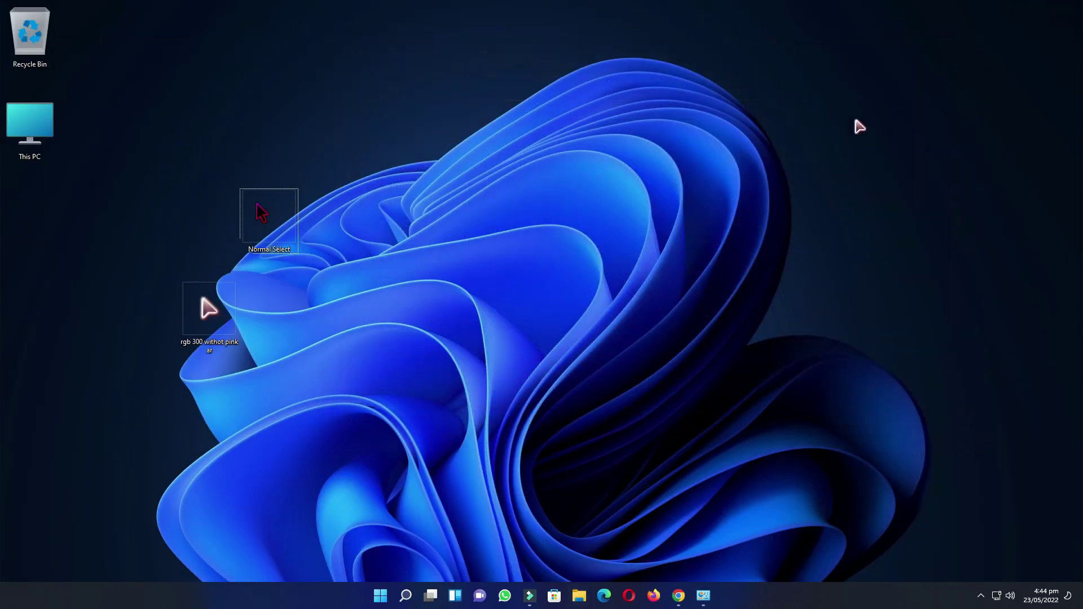